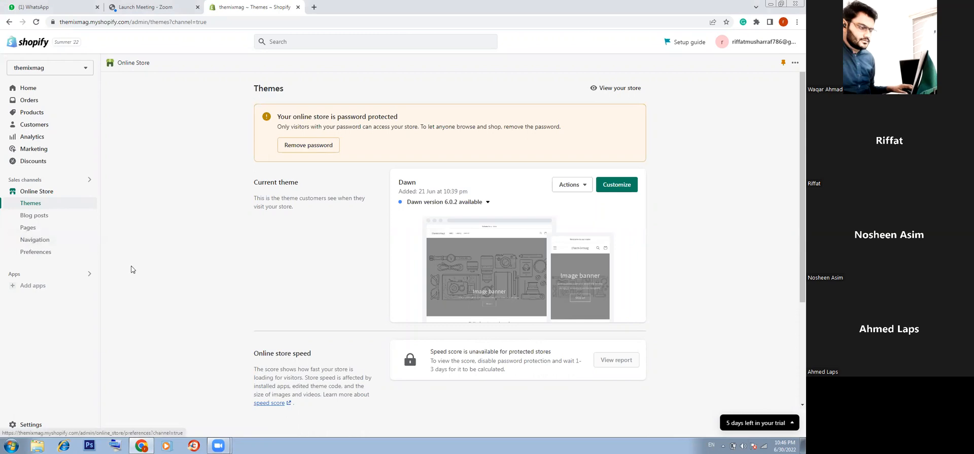
Add an item linked to the Borjan collection to the store's Main menu and save the menu
{"action": "left_click", "coordinate": [32, 241]}
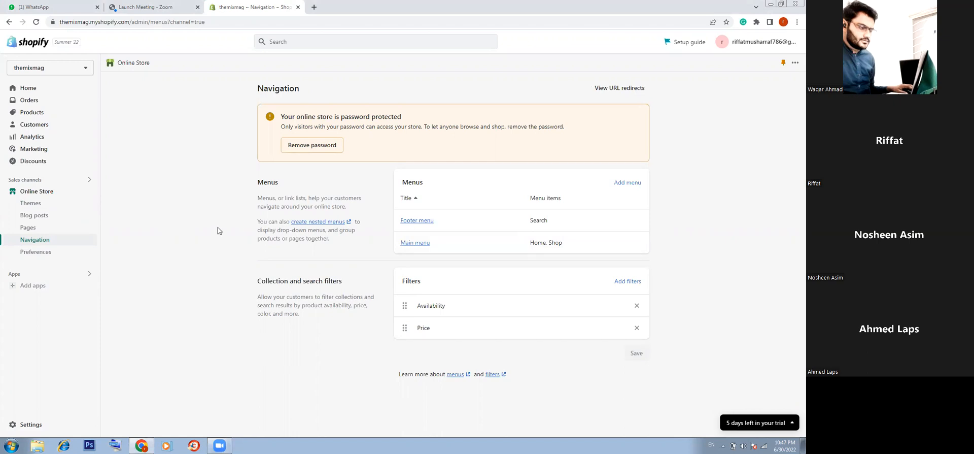
{"action": "left_click", "coordinate": [412, 243]}
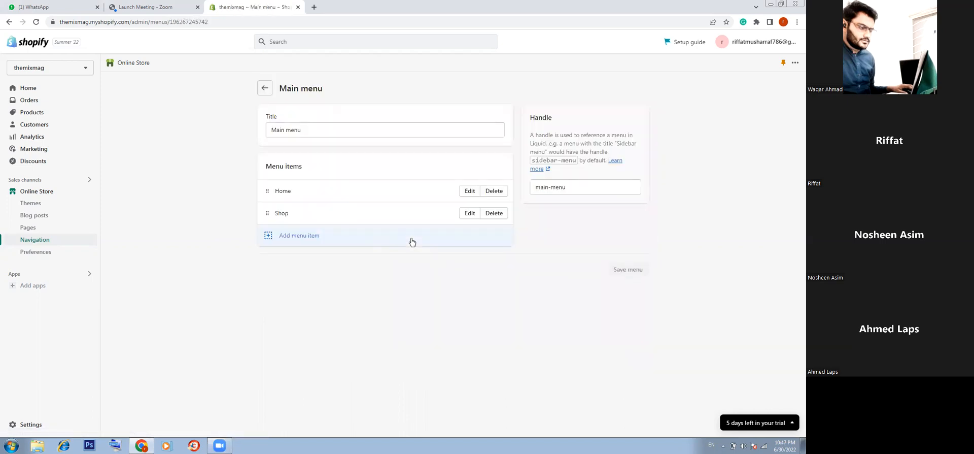
{"action": "left_click", "coordinate": [288, 232]}
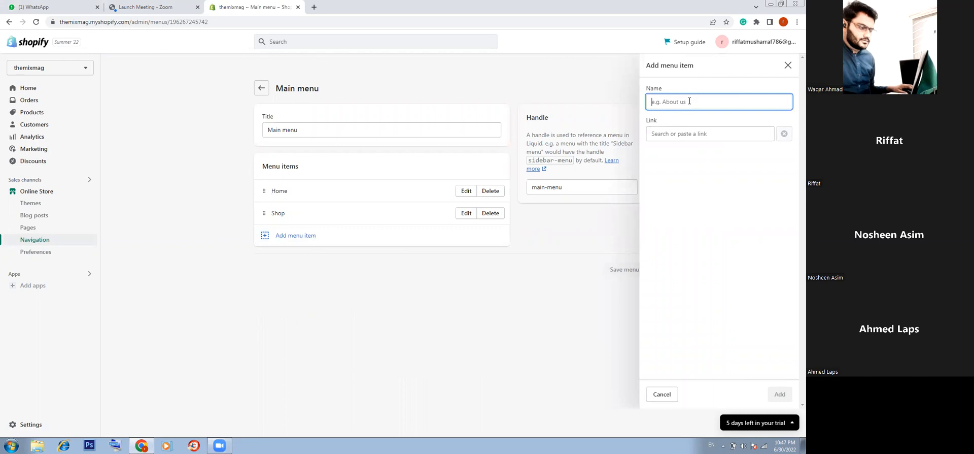
{"action": "left_click", "coordinate": [676, 131]}
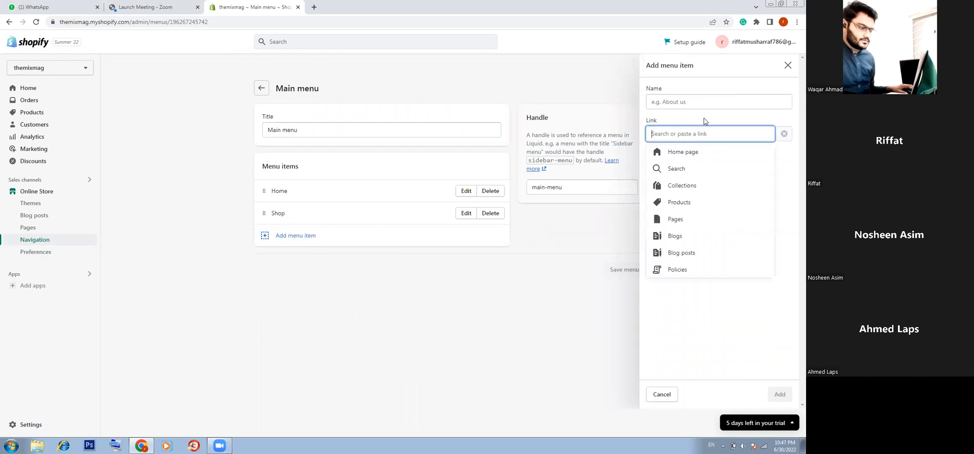
{"action": "left_click", "coordinate": [673, 188]}
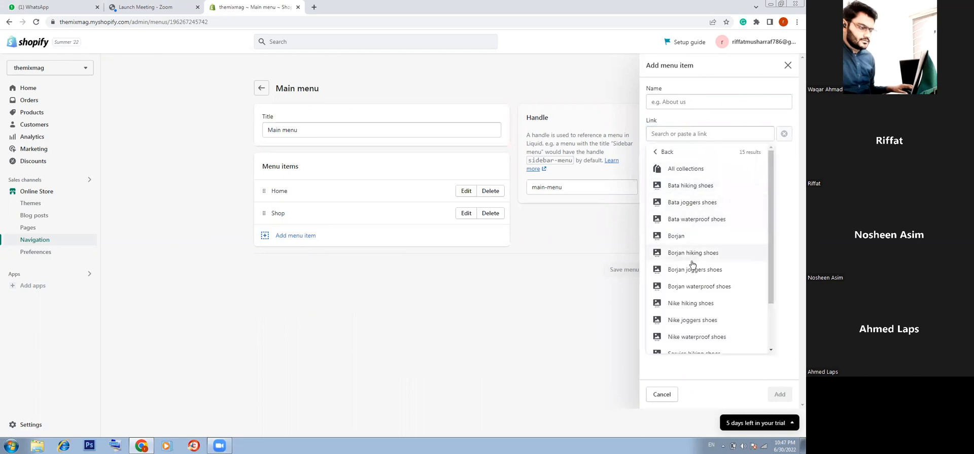
{"action": "left_click", "coordinate": [680, 237]}
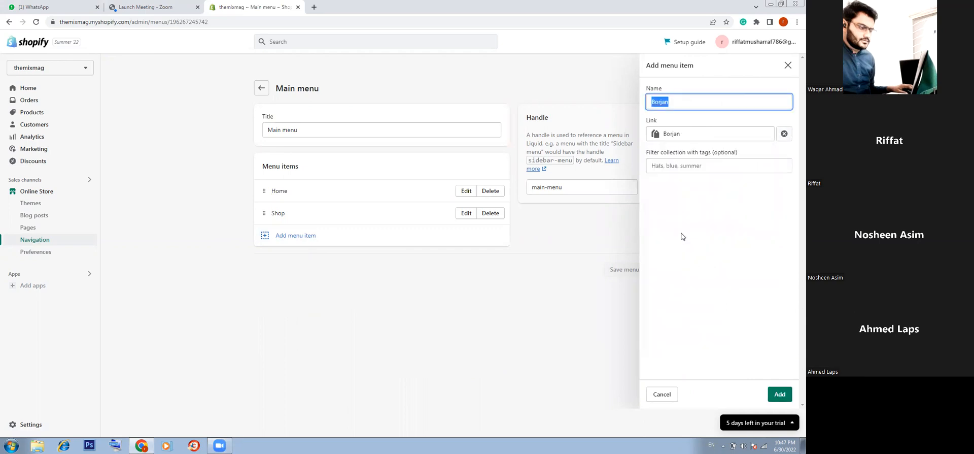
{"action": "left_click", "coordinate": [680, 115]}
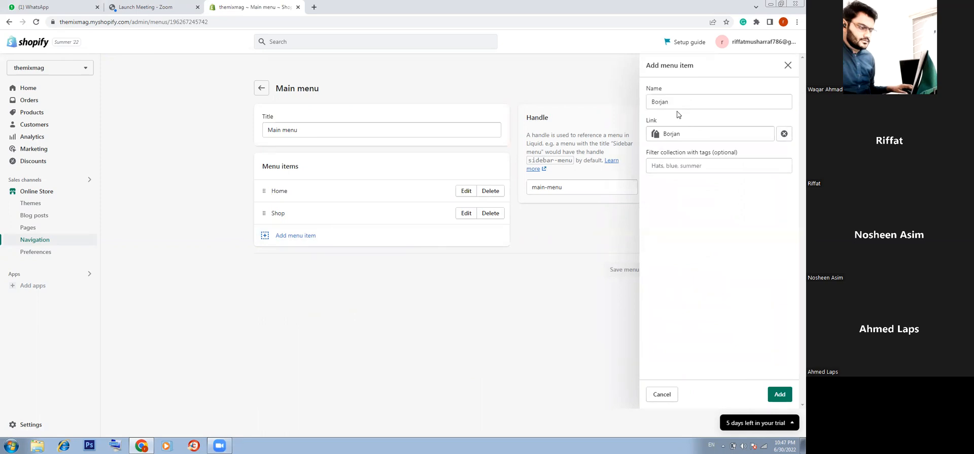
{"action": "left_click", "coordinate": [781, 394]}
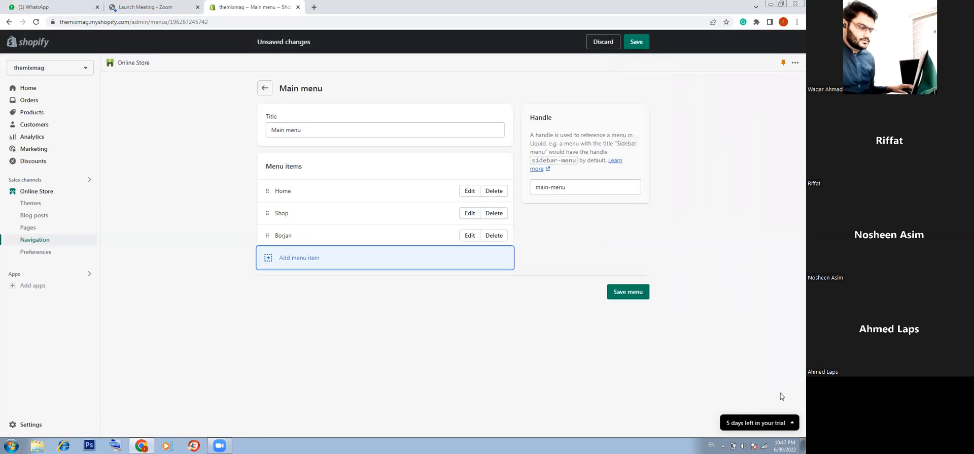
{"action": "left_click", "coordinate": [634, 51]}
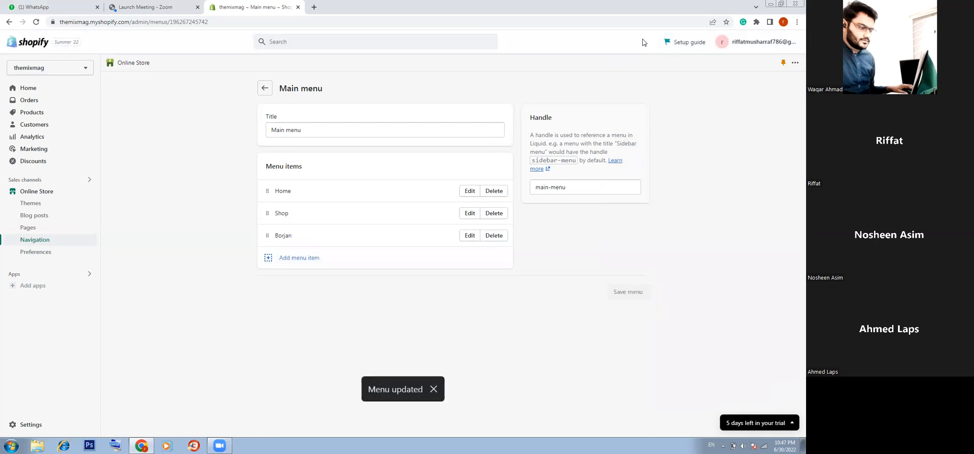
View the online store, examine the products on its Borjan collection page, and dismiss the store preview bar
{"action": "left_click", "coordinate": [91, 192]}
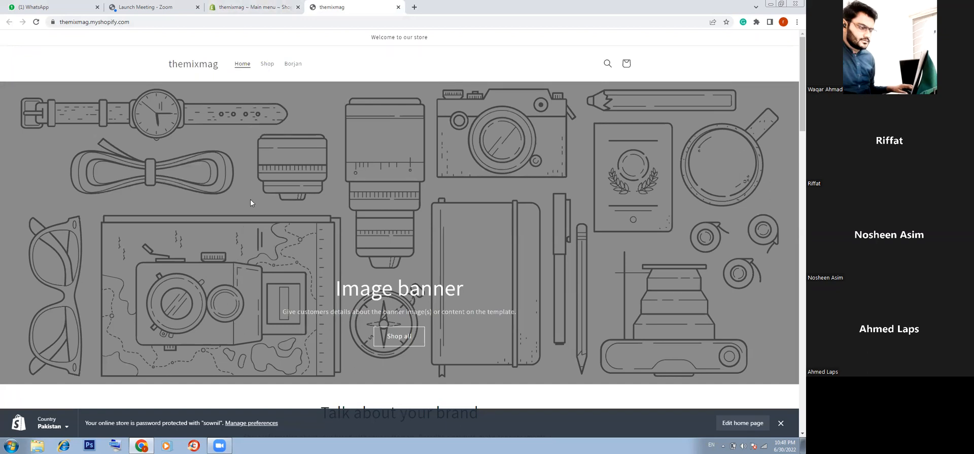
{"action": "left_click", "coordinate": [295, 67]}
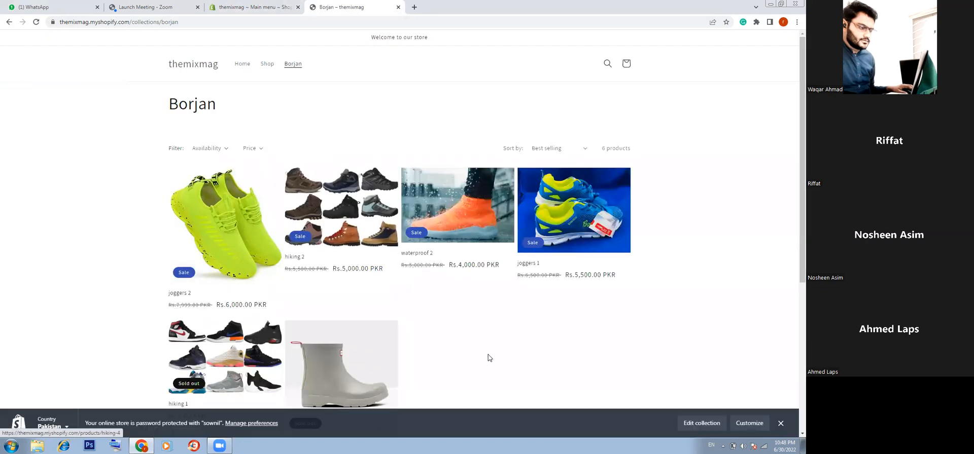
{"action": "scroll", "coordinate": [490, 357], "scroll_direction": "down", "scroll_amount": 3}
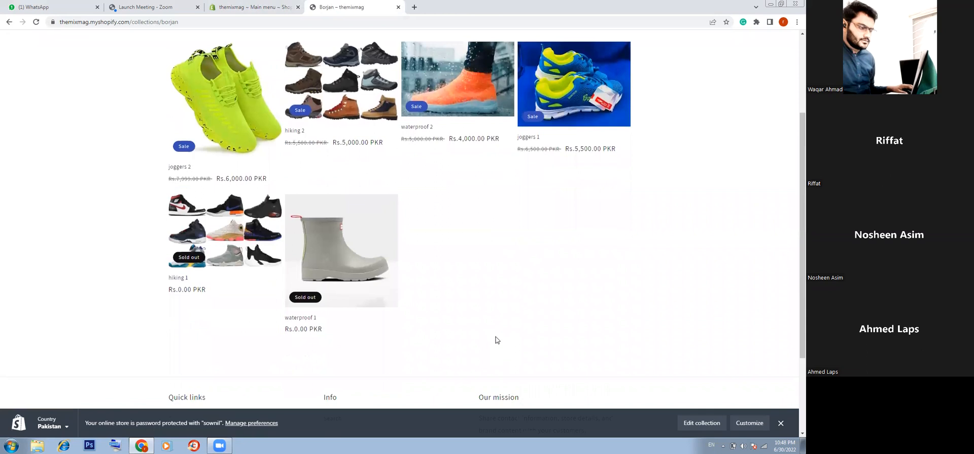
{"action": "scroll", "coordinate": [497, 315], "scroll_direction": "up", "scroll_amount": 1}
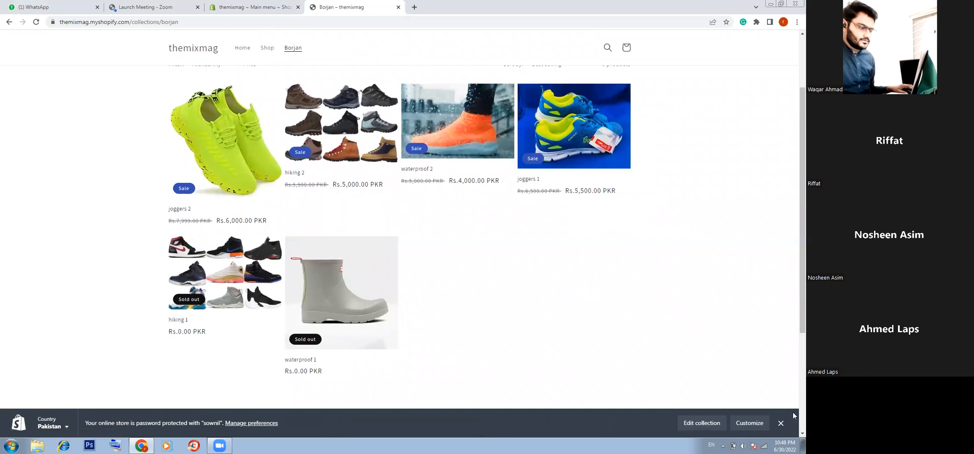
{"action": "left_click", "coordinate": [781, 423]}
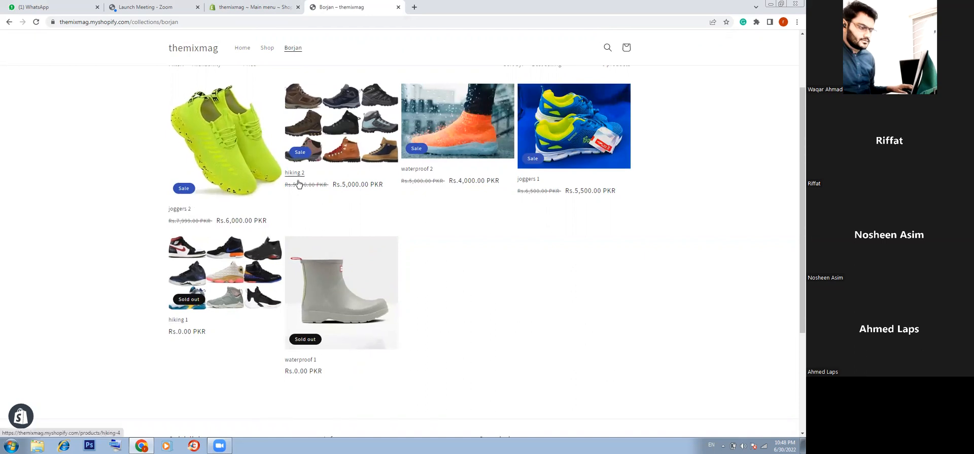
{"action": "scroll", "coordinate": [376, 134], "scroll_direction": "up", "scroll_amount": 2}
{"action": "scroll", "coordinate": [376, 135], "scroll_direction": "up", "scroll_amount": 1}
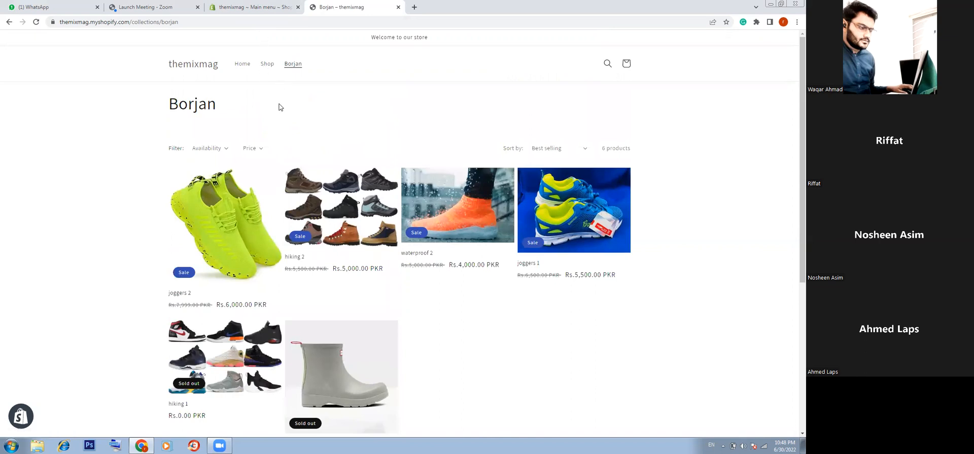
Nest the Borjan item under Shop in the Main menu and save the menu
{"action": "left_click", "coordinate": [265, 12]}
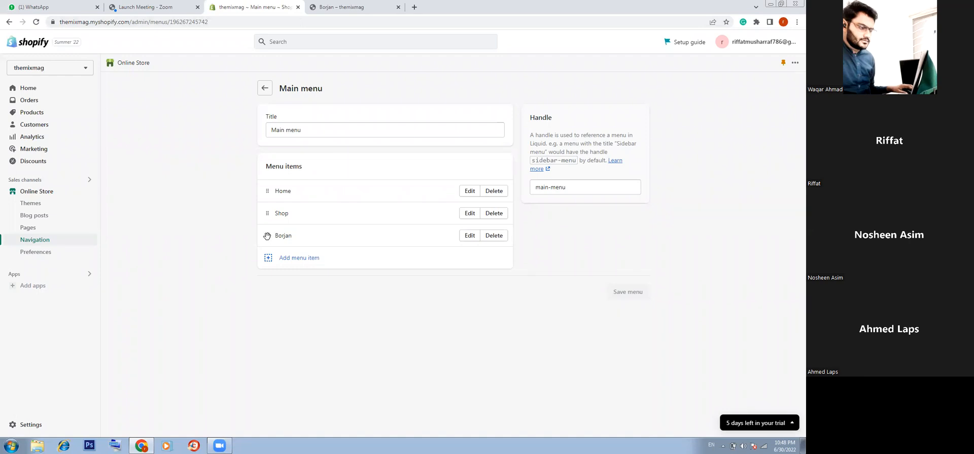
{"action": "left_click_drag", "start_coordinate": [267, 236], "coordinate": [298, 233]}
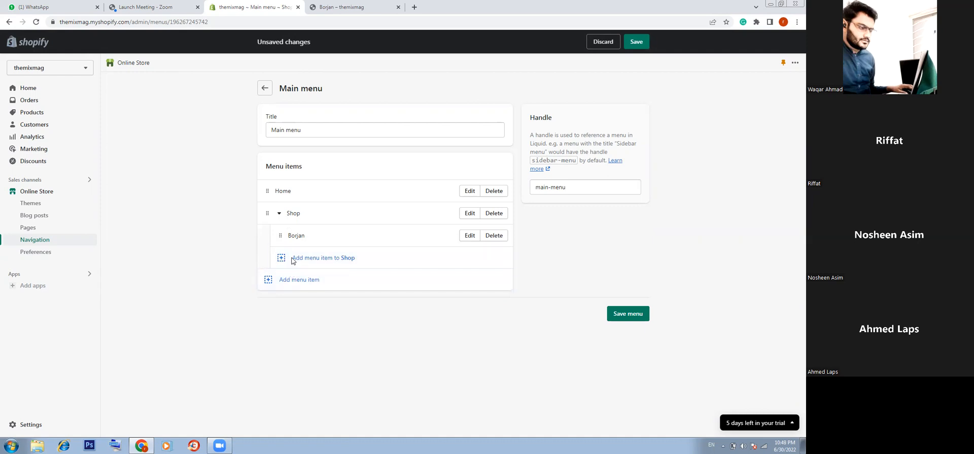
{"action": "left_click", "coordinate": [279, 214]}
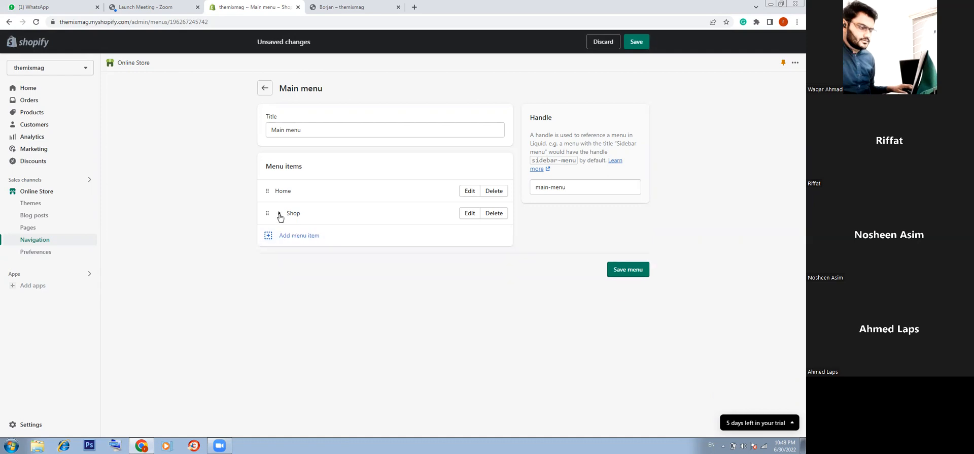
{"action": "left_click", "coordinate": [279, 215]}
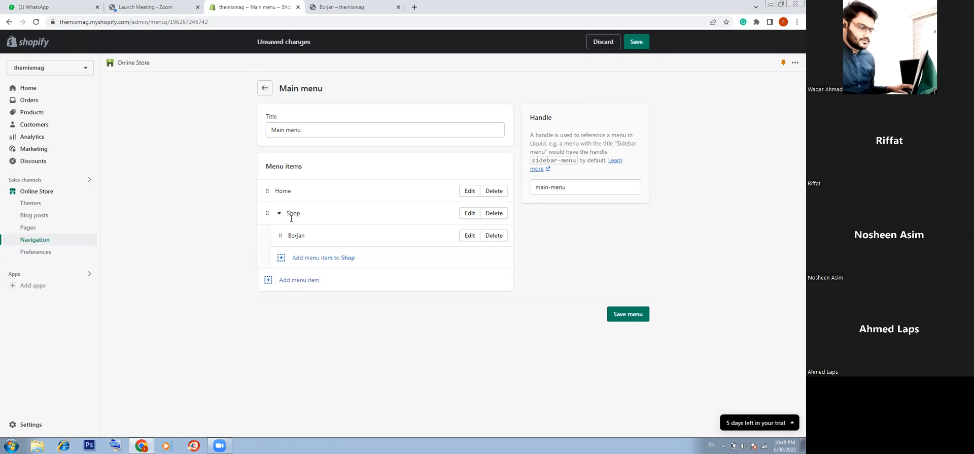
{"action": "left_click", "coordinate": [636, 42]}
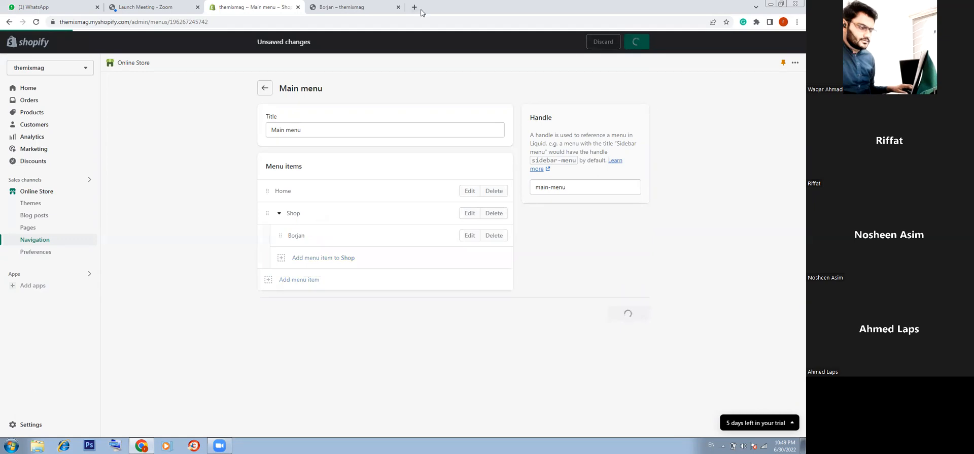
Reopen the online store in a fresh view and check the submenu under Shop in its header
{"action": "left_click", "coordinate": [341, 9]}
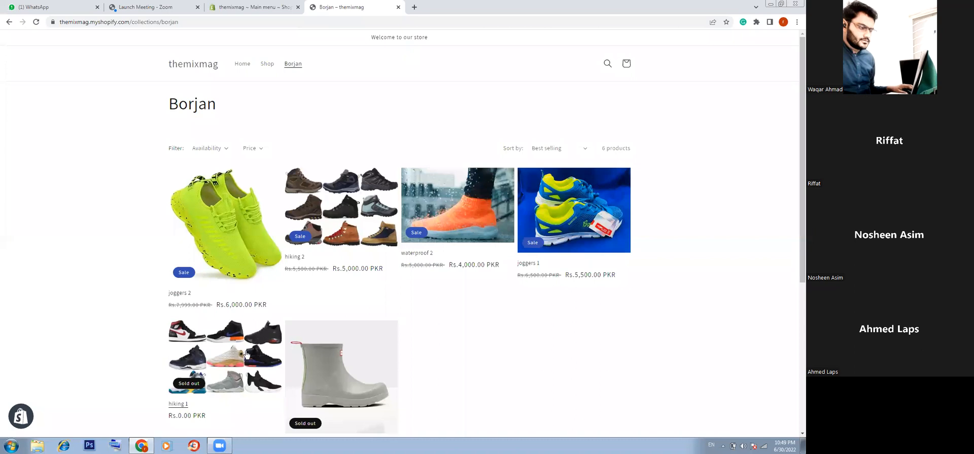
{"action": "left_click", "coordinate": [36, 22]}
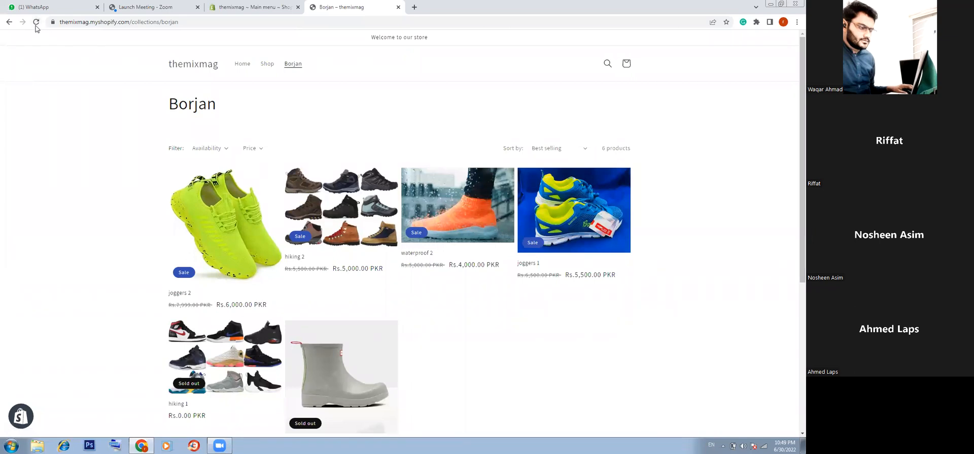
{"action": "left_click", "coordinate": [37, 22]}
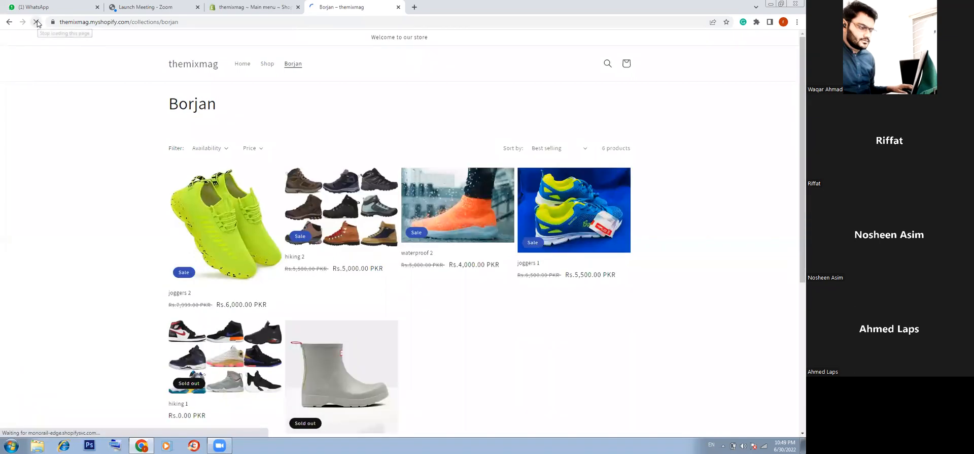
{"action": "left_click", "coordinate": [397, 7]}
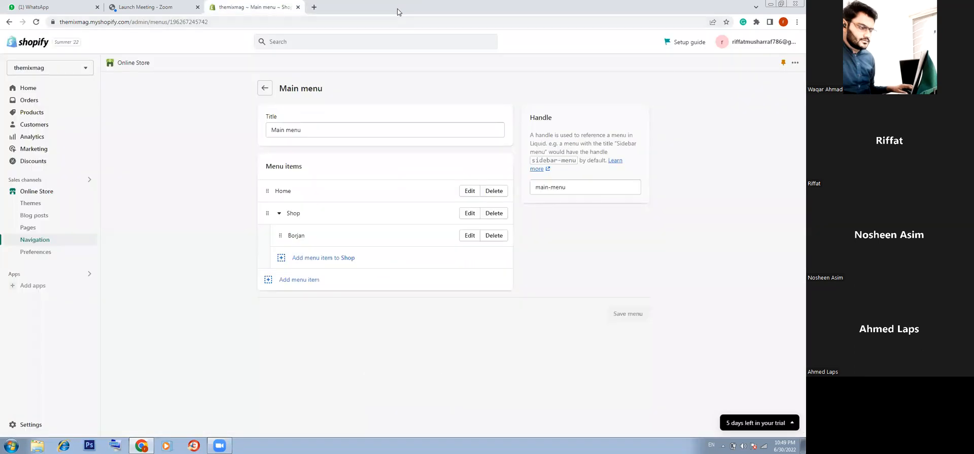
{"action": "left_click", "coordinate": [91, 191]}
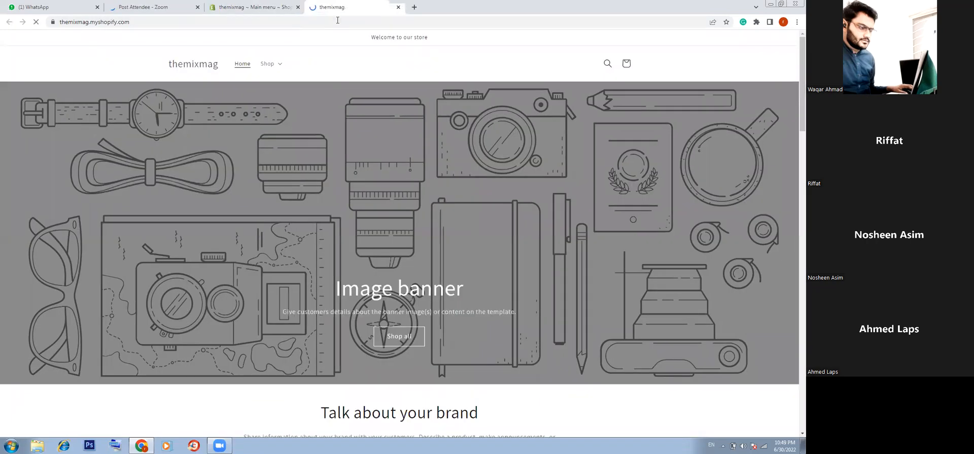
{"action": "left_click", "coordinate": [281, 66]}
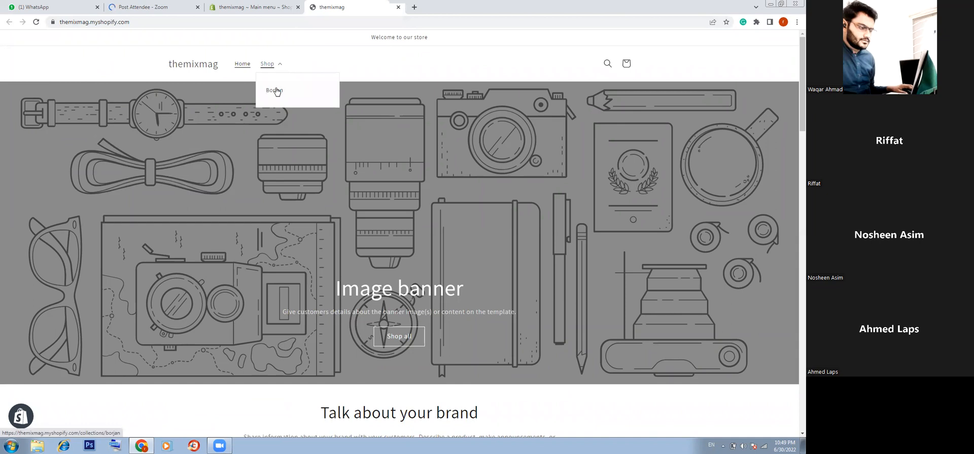
Add a submenu item named Service with the placeholder link # under Shop in the Main menu
{"action": "left_click", "coordinate": [259, 12]}
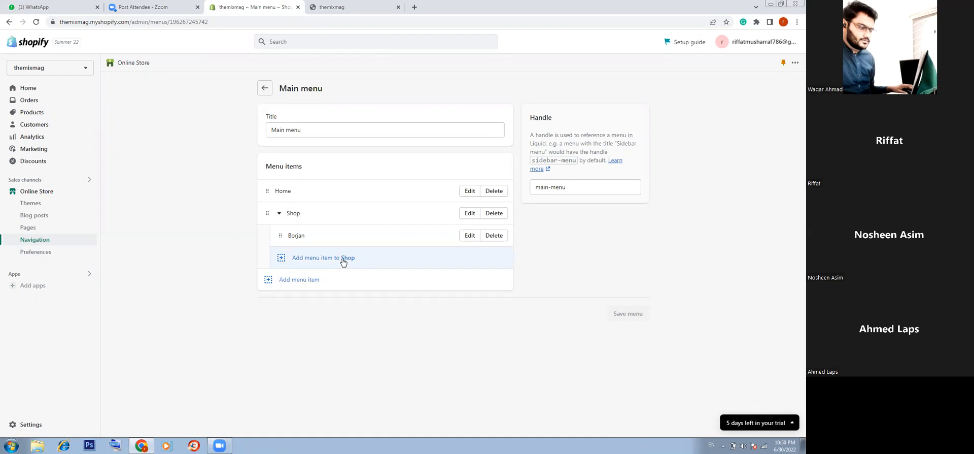
{"action": "left_click", "coordinate": [318, 259]}
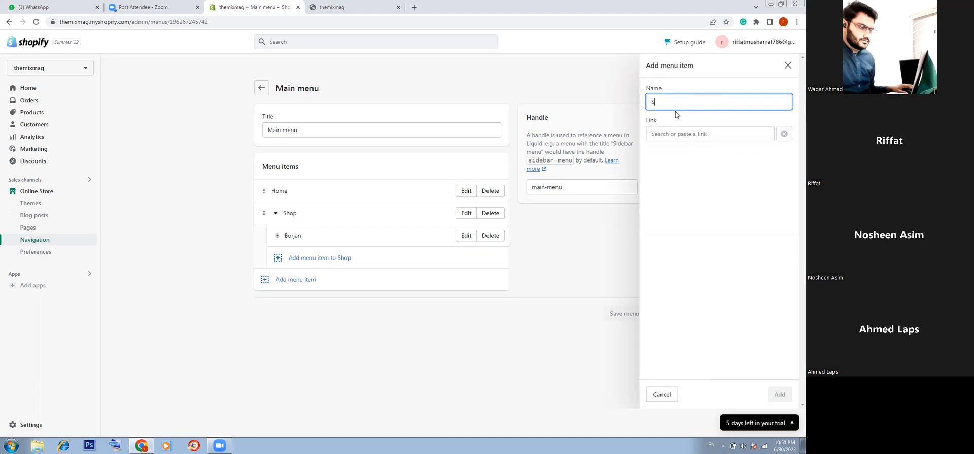
{"action": "type", "text": "S"}
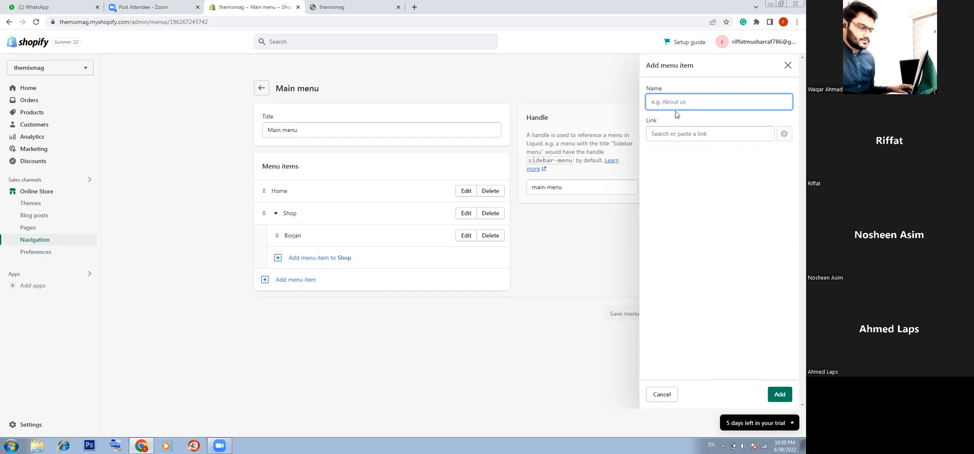
{"action": "type", "text": "Service"}
{"action": "left_click", "coordinate": [672, 132]}
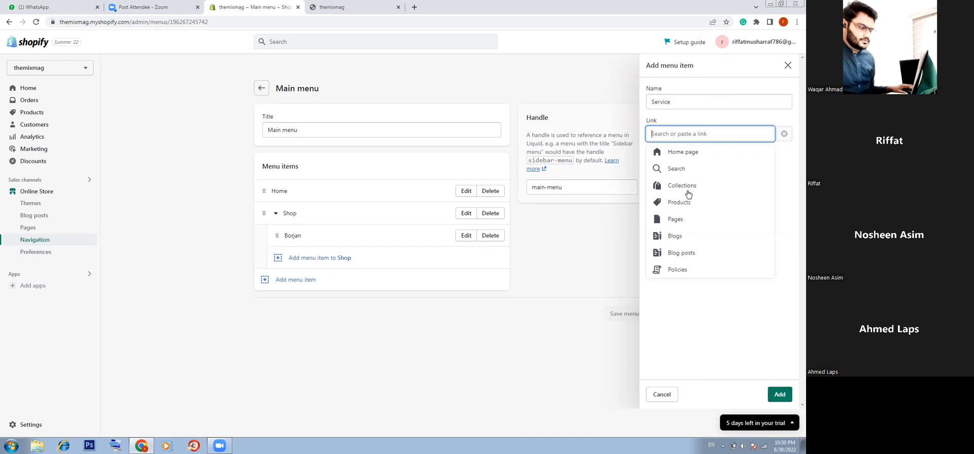
{"action": "left_click", "coordinate": [784, 394]}
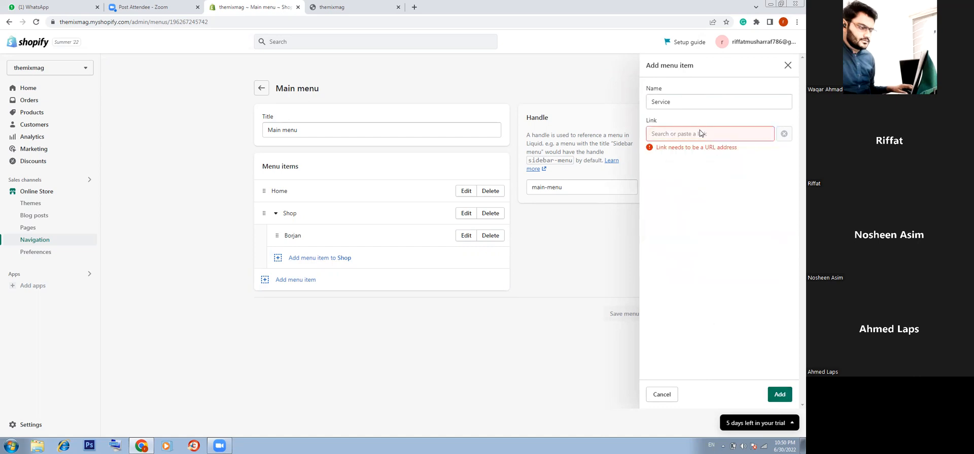
{"action": "left_click", "coordinate": [684, 132]}
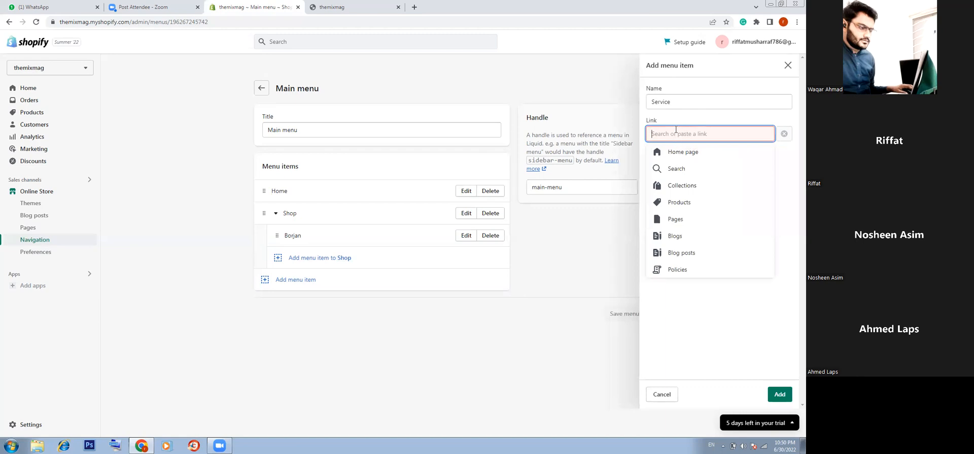
{"action": "type", "text": "#"}
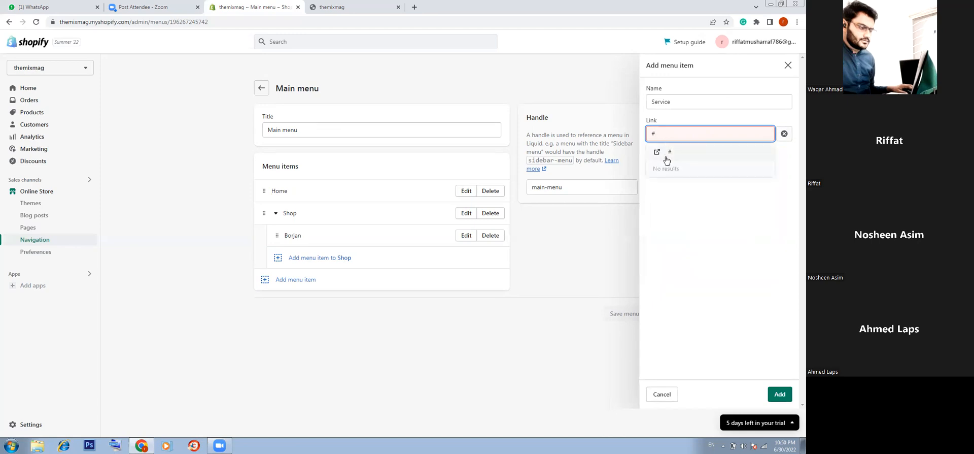
{"action": "left_click", "coordinate": [673, 158]}
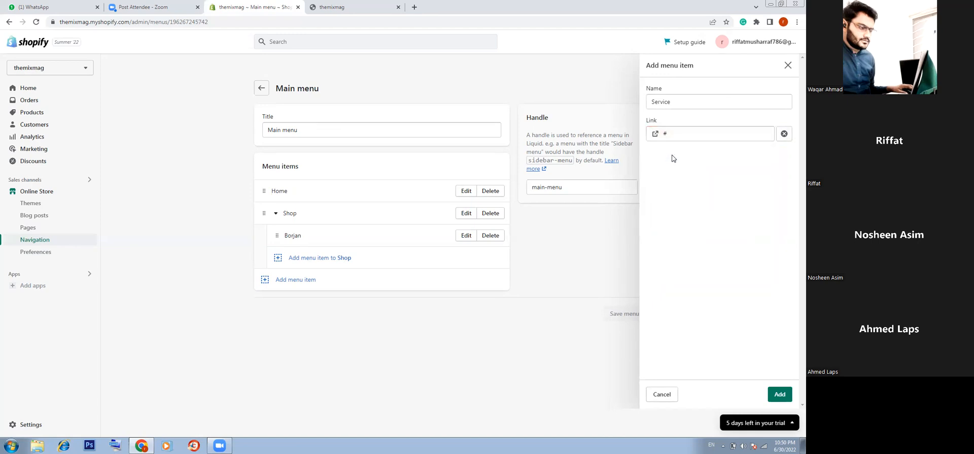
{"action": "left_click", "coordinate": [780, 393]}
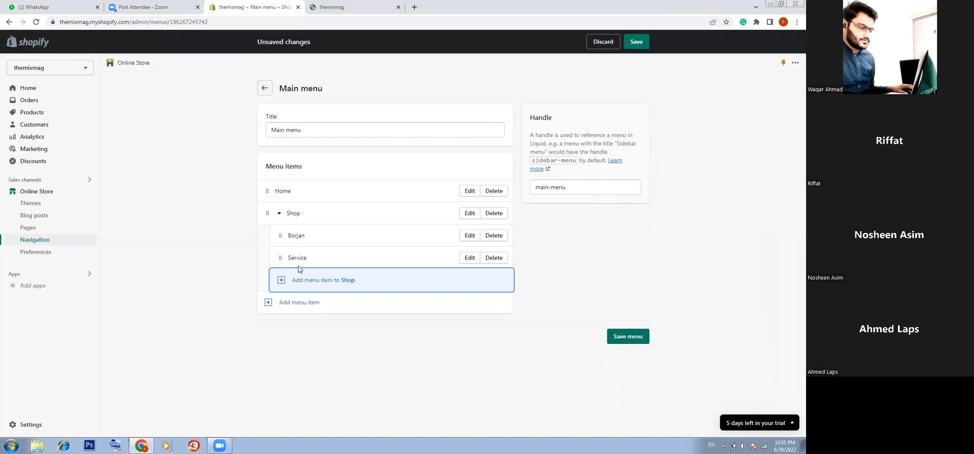
Add a submenu item named Nike with the placeholder link # under Shop in the Main menu
{"action": "left_click", "coordinate": [298, 280]}
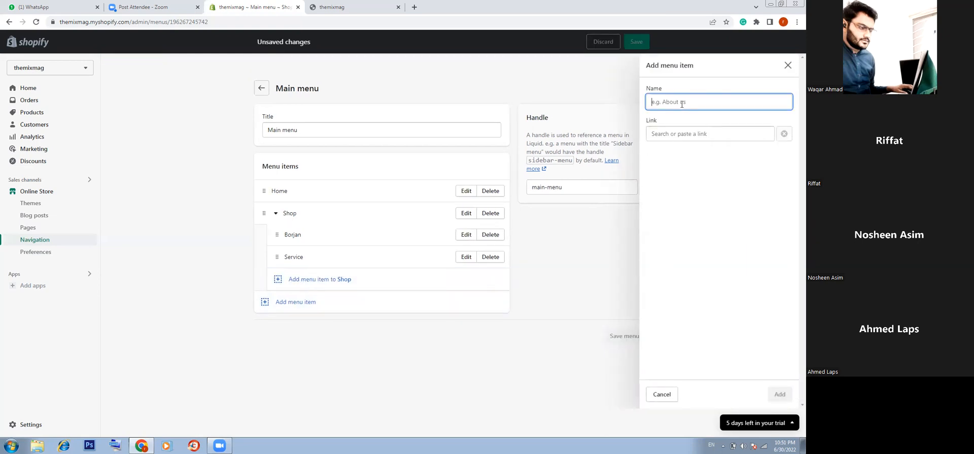
{"action": "type", "text": "Nike"}
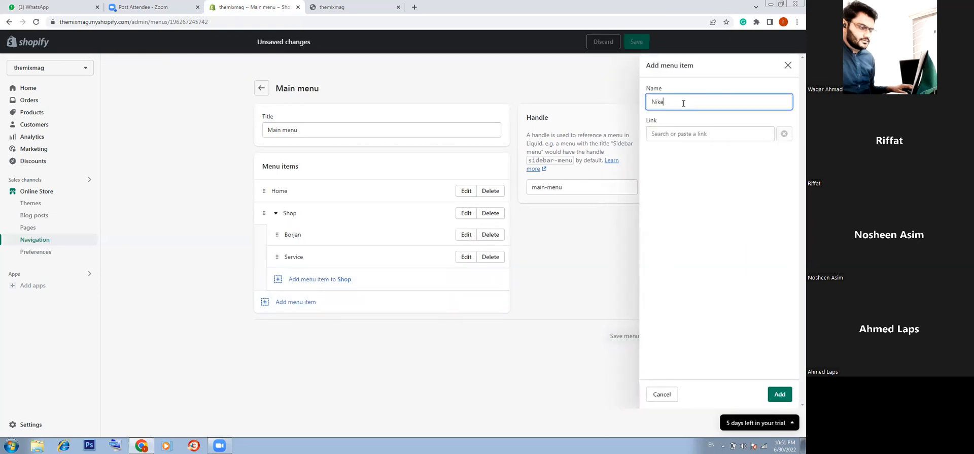
{"action": "left_click", "coordinate": [669, 133]}
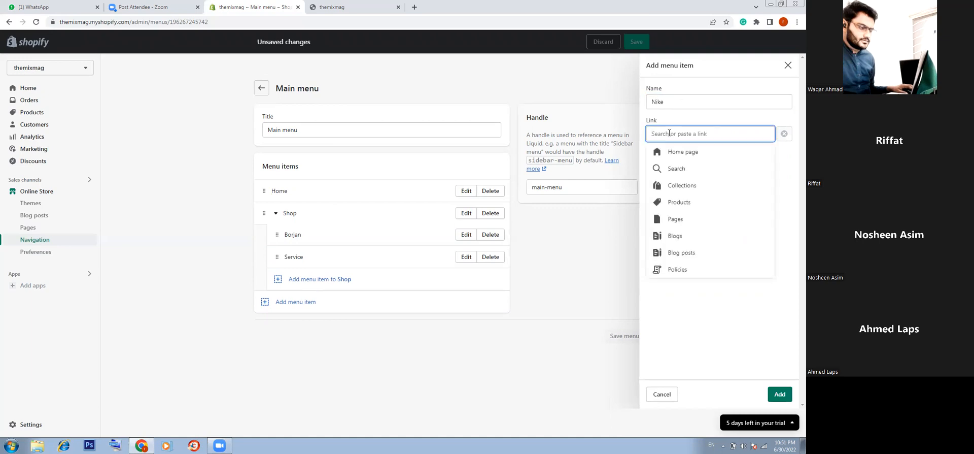
{"action": "type", "text": "#"}
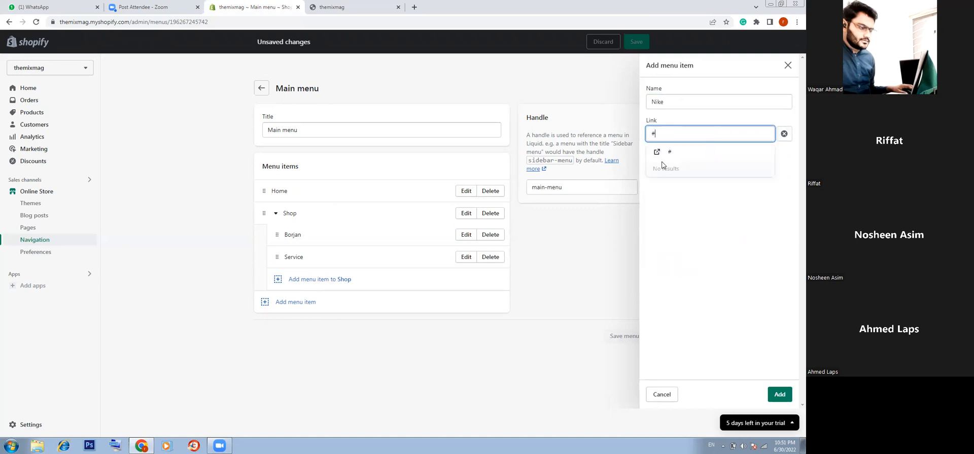
{"action": "left_click", "coordinate": [665, 153]}
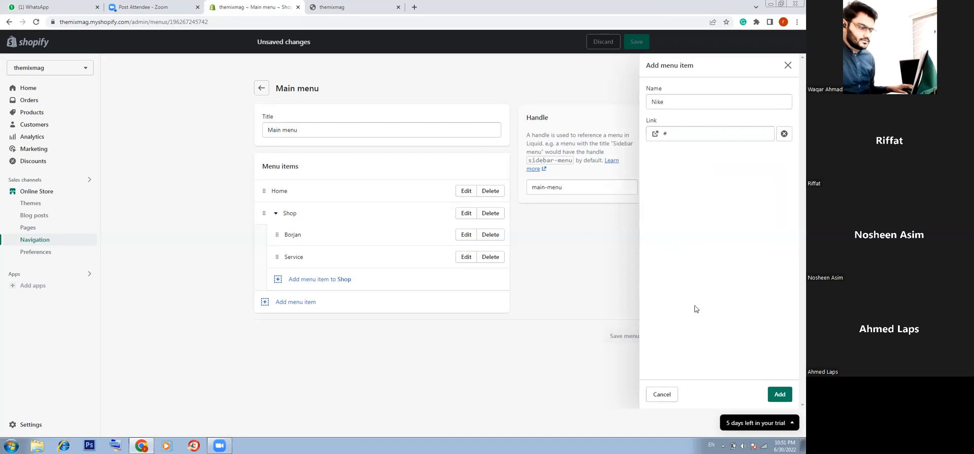
{"action": "left_click", "coordinate": [780, 393]}
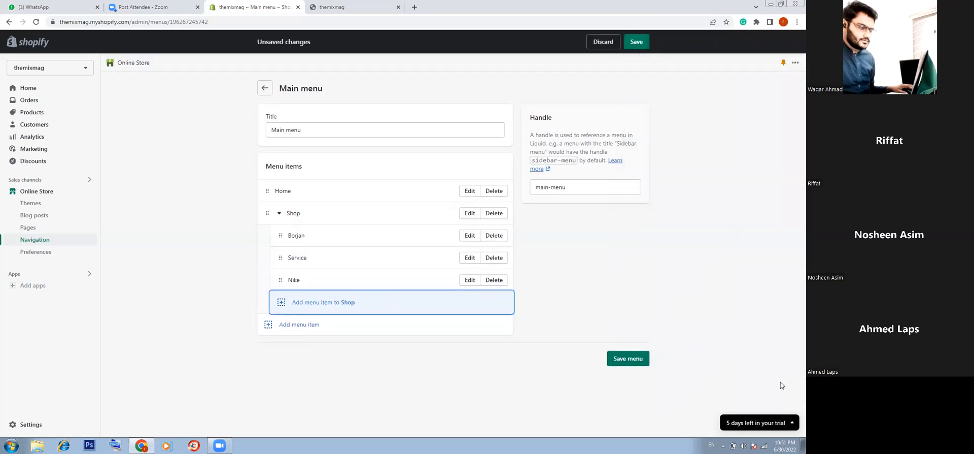
Add a submenu item named Bata with the placeholder link # under Shop and save the Main menu
{"action": "left_click", "coordinate": [300, 311]}
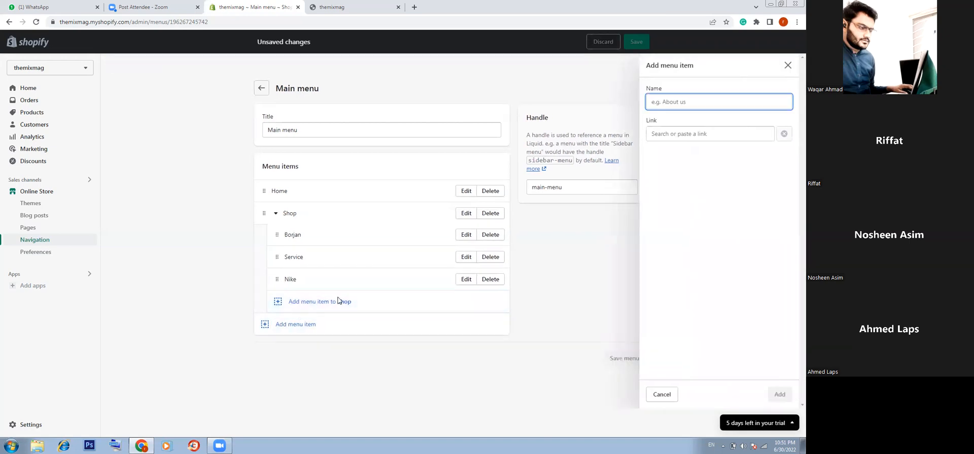
{"action": "type", "text": "Bata"}
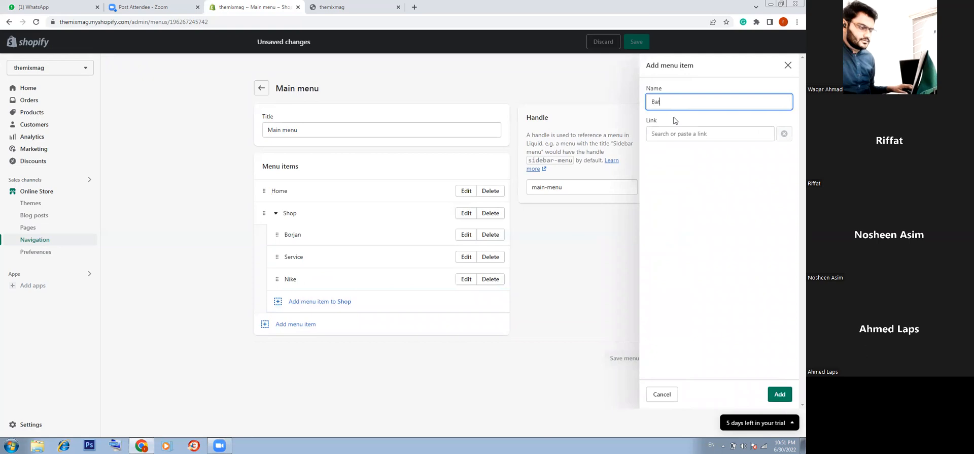
{"action": "left_click", "coordinate": [695, 133]}
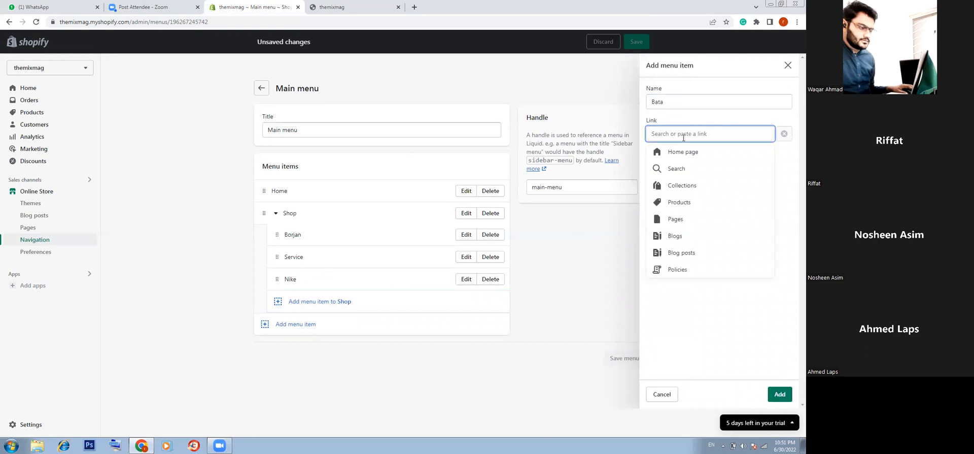
{"action": "type", "text": "#"}
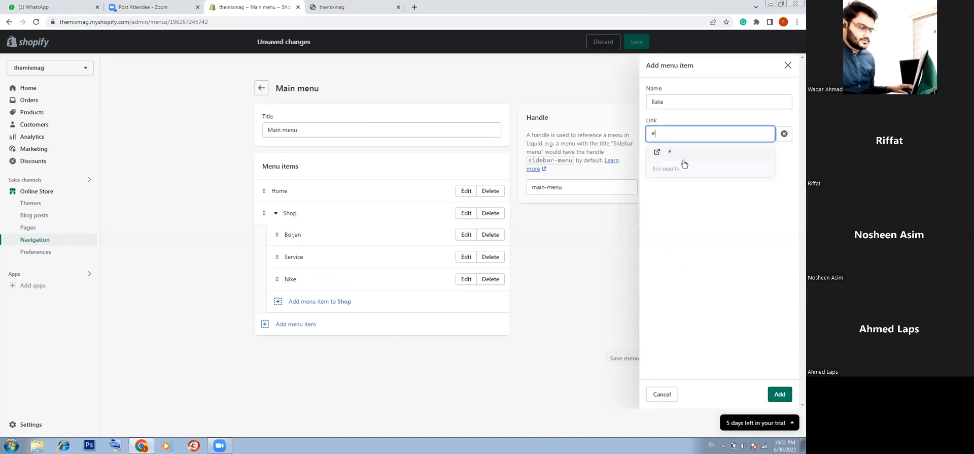
{"action": "left_click", "coordinate": [670, 151]}
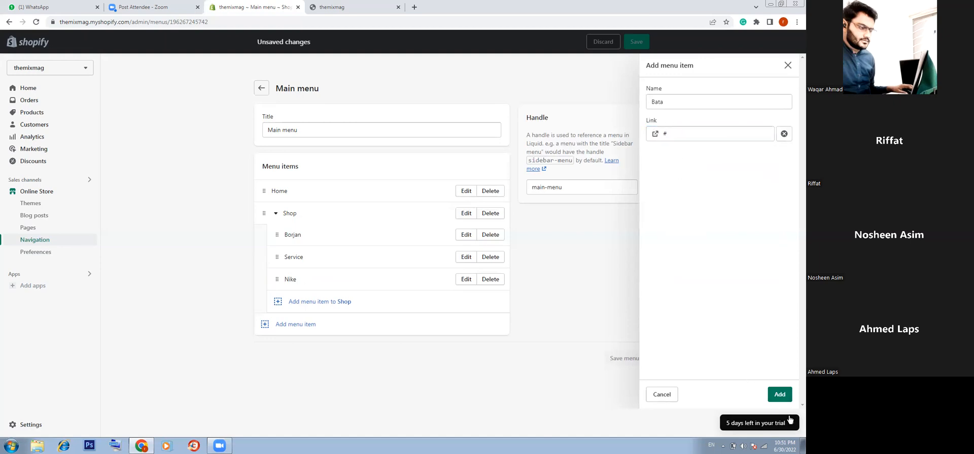
{"action": "left_click", "coordinate": [779, 394]}
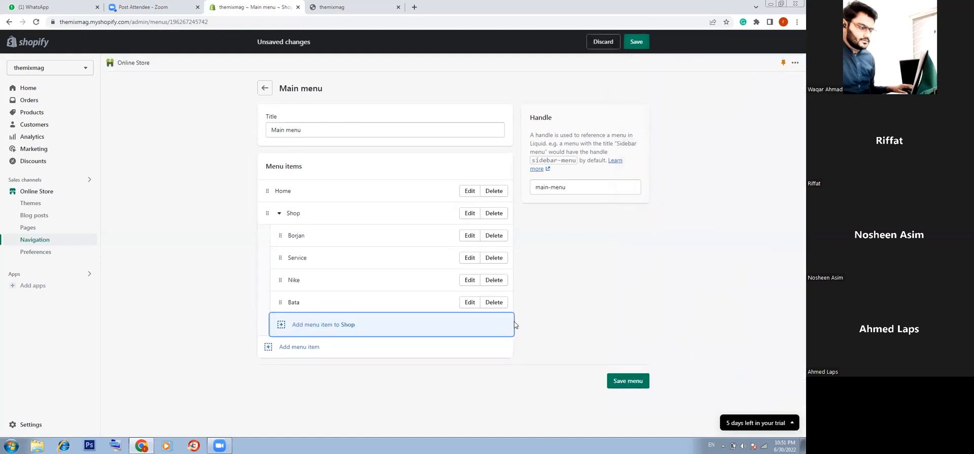
{"action": "left_click", "coordinate": [638, 43]}
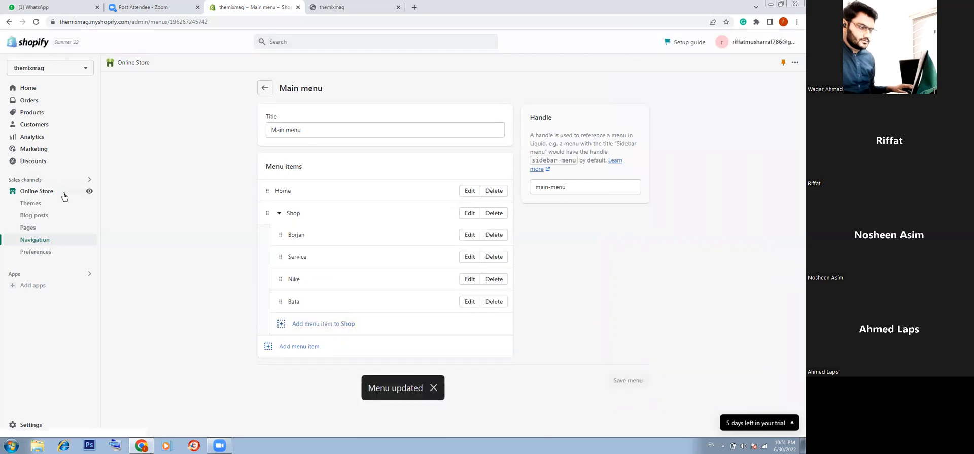
View the online store in a fresh tab, close the old store tab, and check the Shop submenu in the header
{"action": "left_click", "coordinate": [88, 192]}
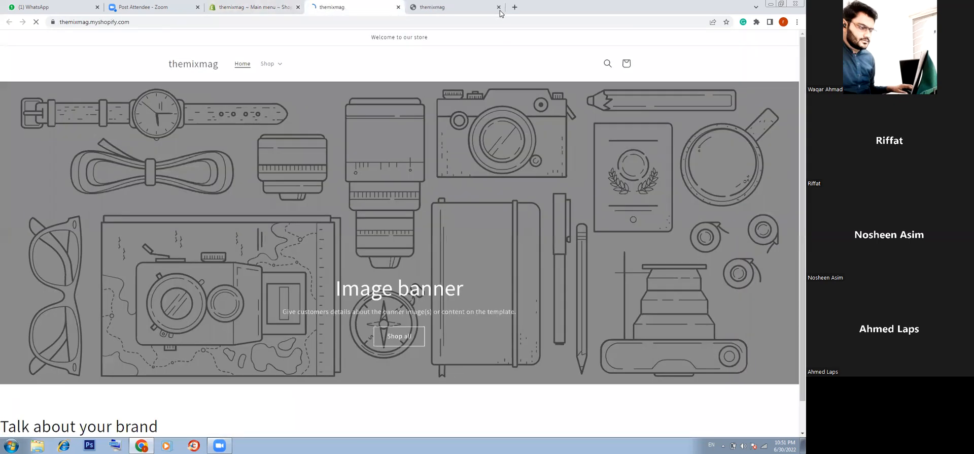
{"action": "left_click", "coordinate": [498, 8]}
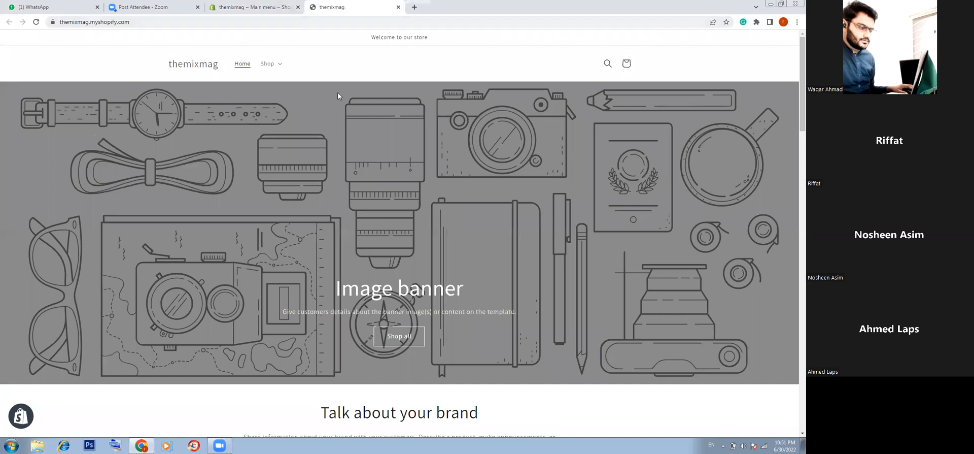
{"action": "left_click", "coordinate": [278, 65]}
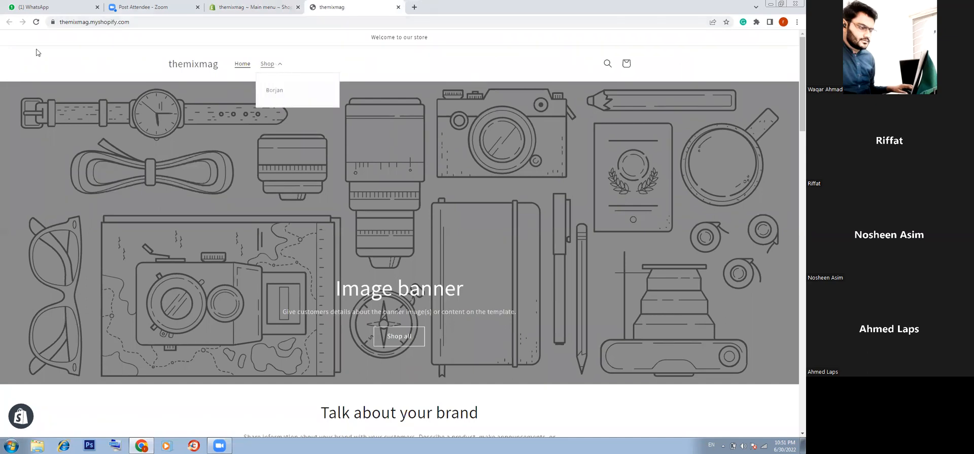
Remove the shopify.com and themixmag.myshopify.com cookies in use on the store page, then close the store tab
{"action": "left_click", "coordinate": [52, 23]}
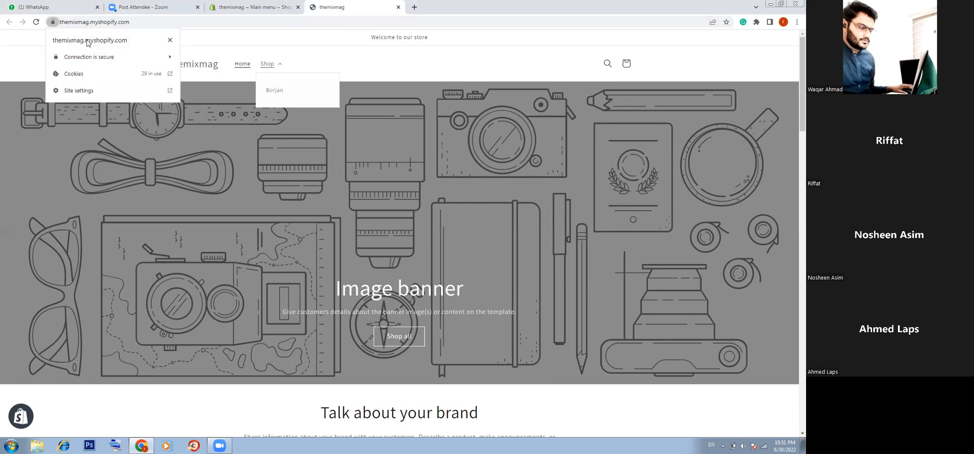
{"action": "left_click", "coordinate": [75, 77]}
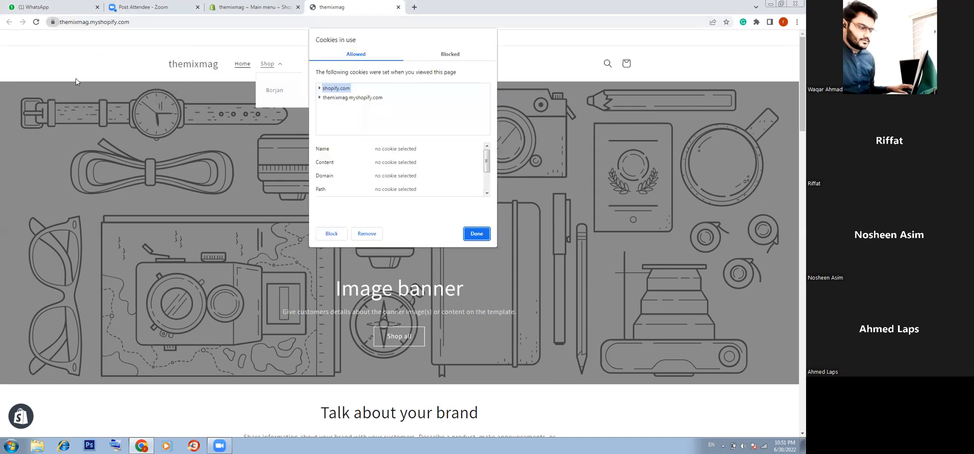
{"action": "left_click", "coordinate": [366, 233]}
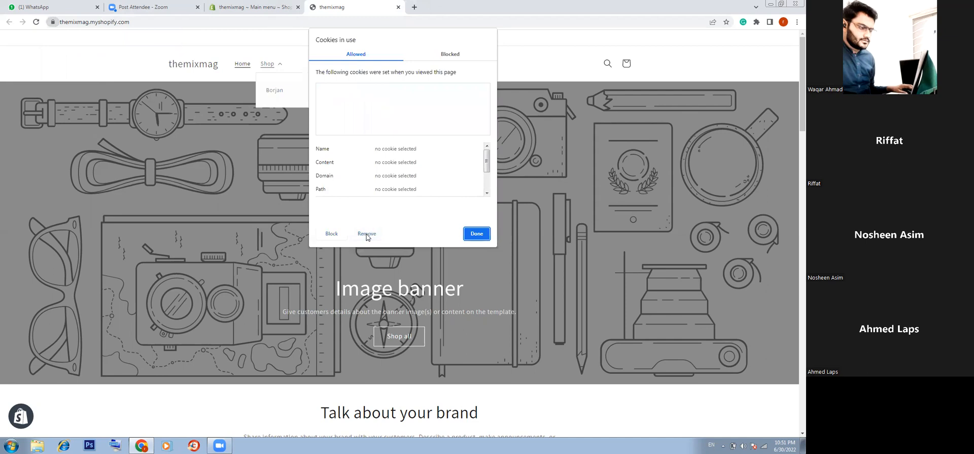
{"action": "left_click", "coordinate": [476, 233]}
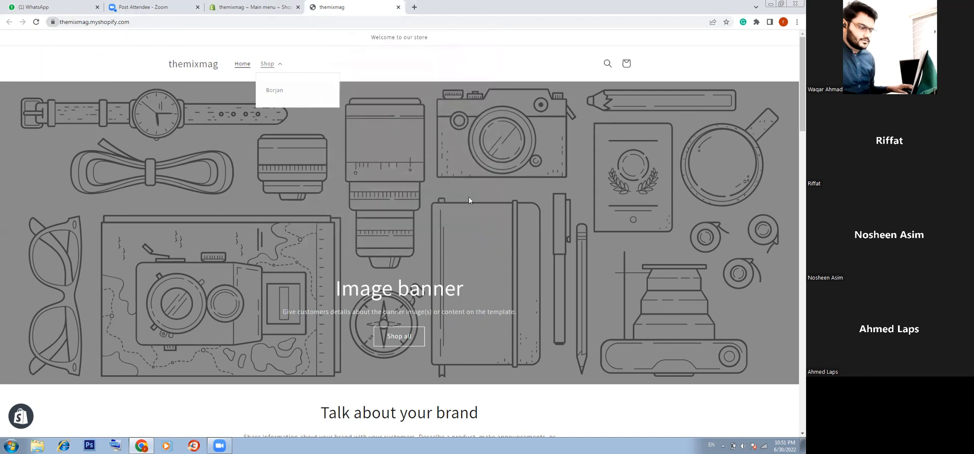
{"action": "left_click", "coordinate": [399, 7]}
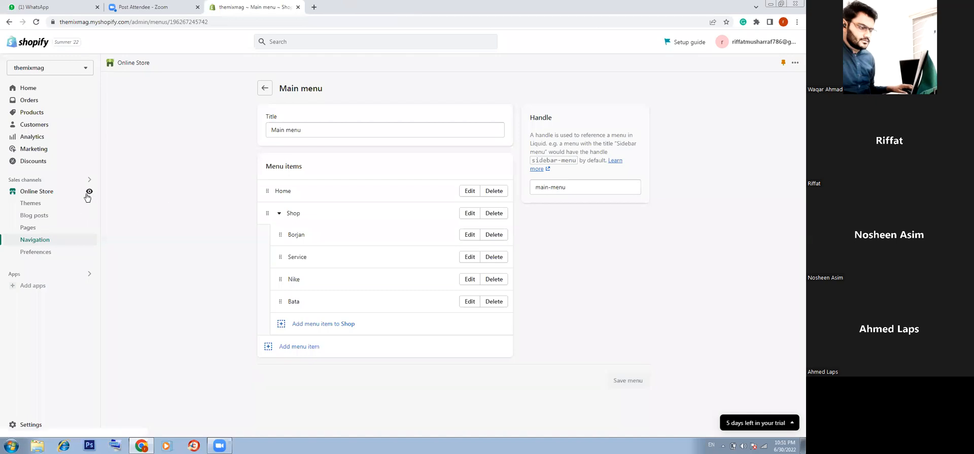
View the online store again and compare its Shop submenu with the saved Main menu items
{"action": "left_click", "coordinate": [88, 193]}
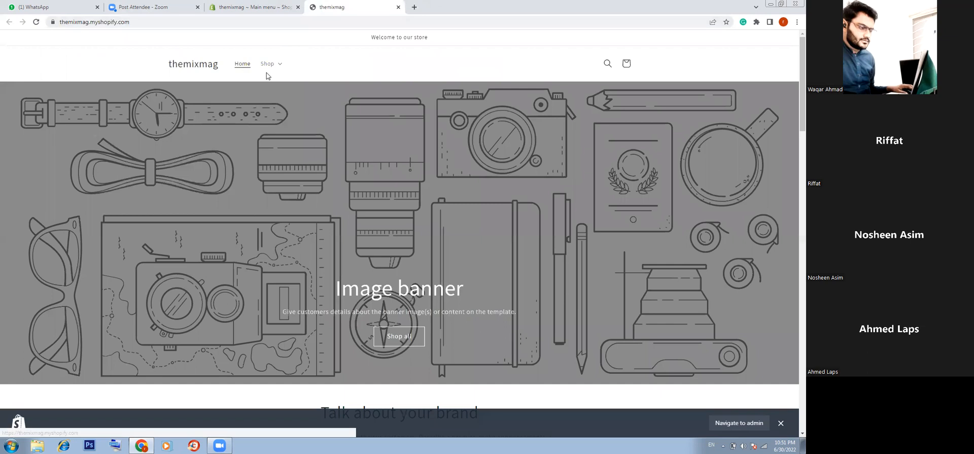
{"action": "left_click", "coordinate": [271, 71]}
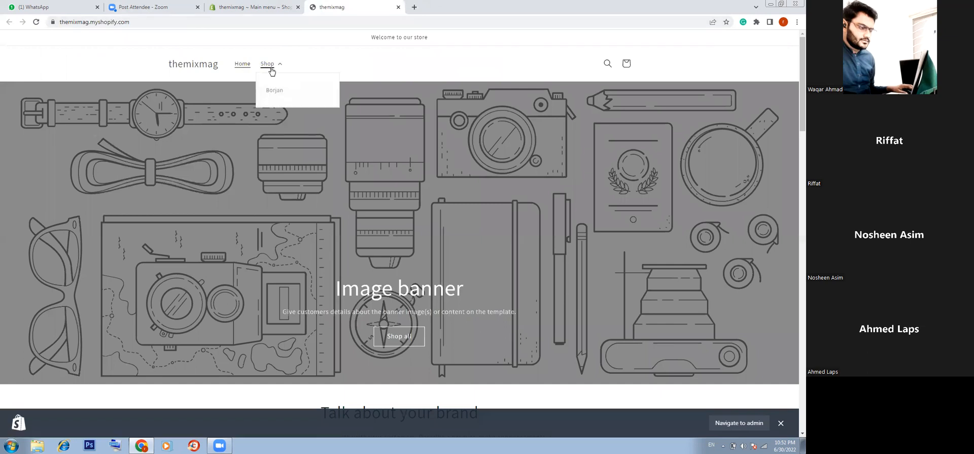
{"action": "left_click", "coordinate": [275, 8]}
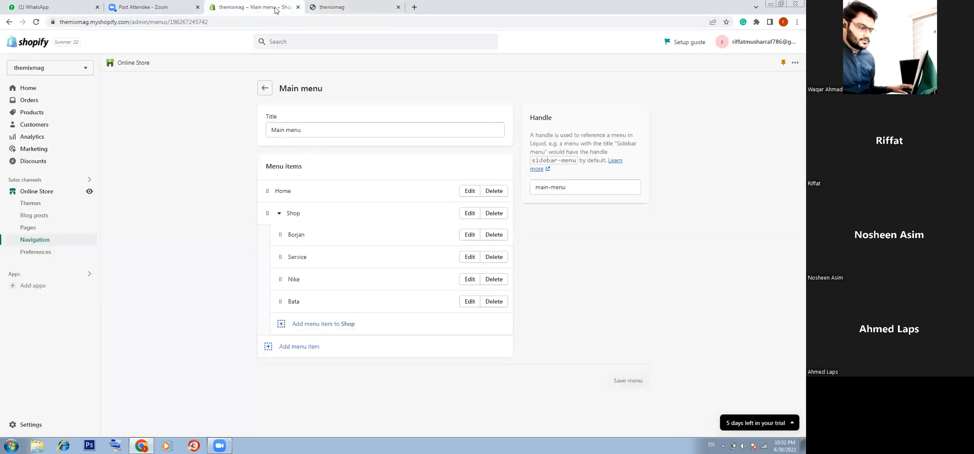
{"action": "left_click", "coordinate": [333, 9]}
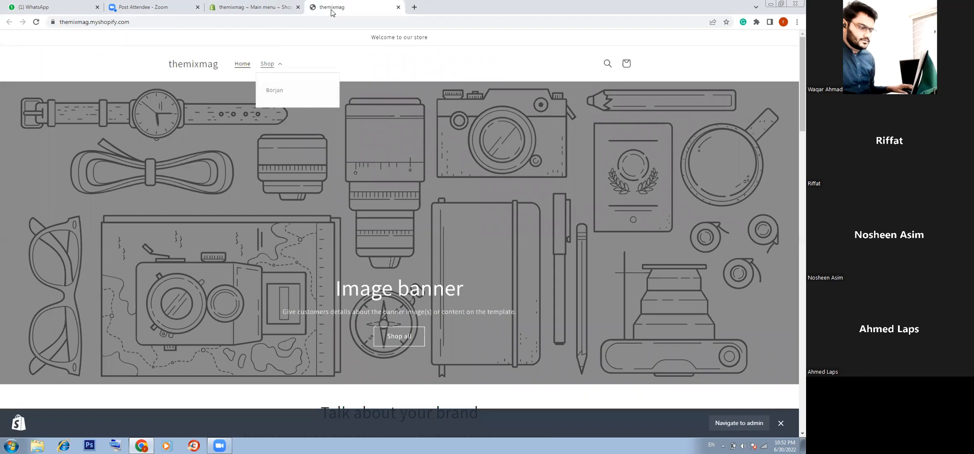
Remove the themixmag.myshopify.com cookies from the reopened storefront and reload the page
{"action": "left_click", "coordinate": [52, 21]}
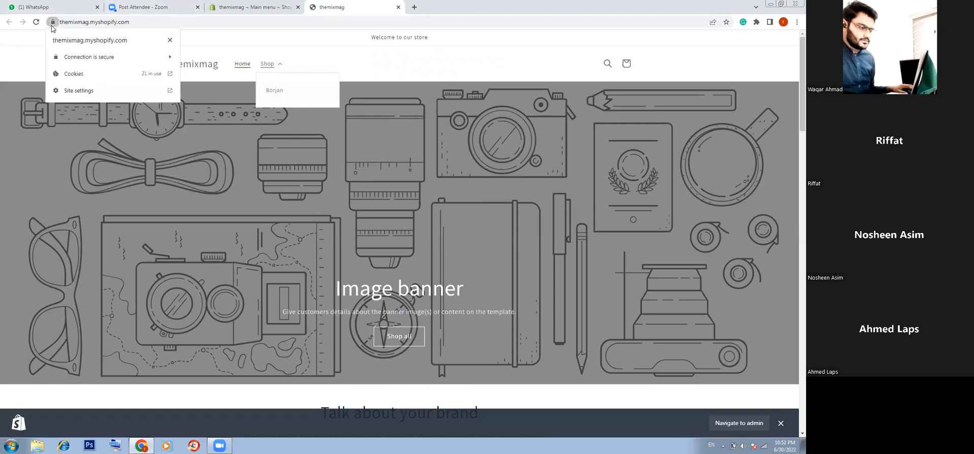
{"action": "left_click", "coordinate": [94, 73]}
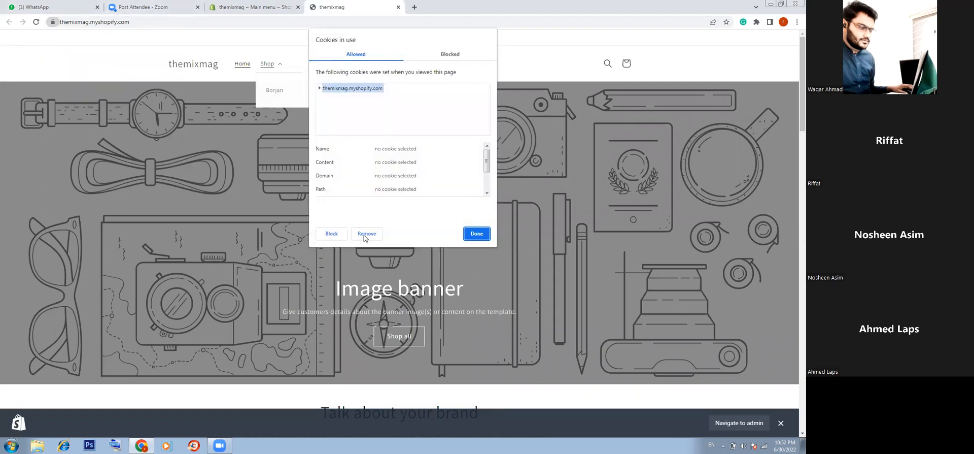
{"action": "left_click", "coordinate": [364, 235]}
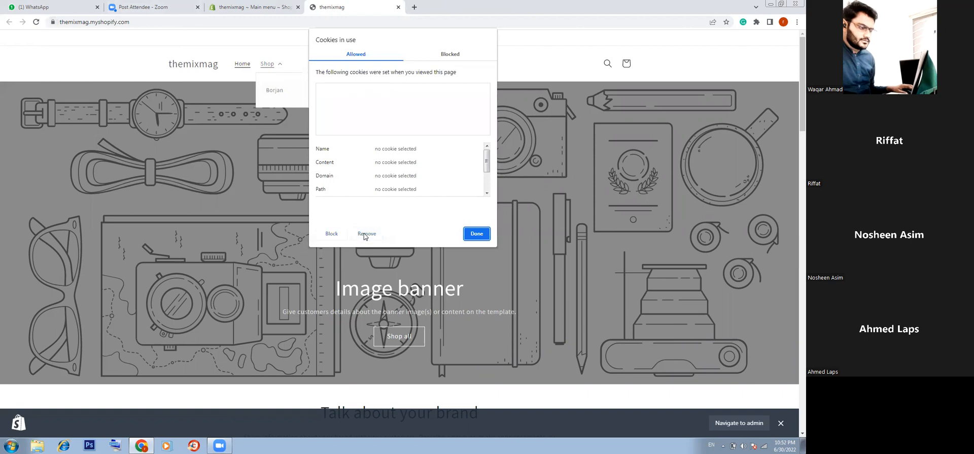
{"action": "left_click", "coordinate": [476, 233]}
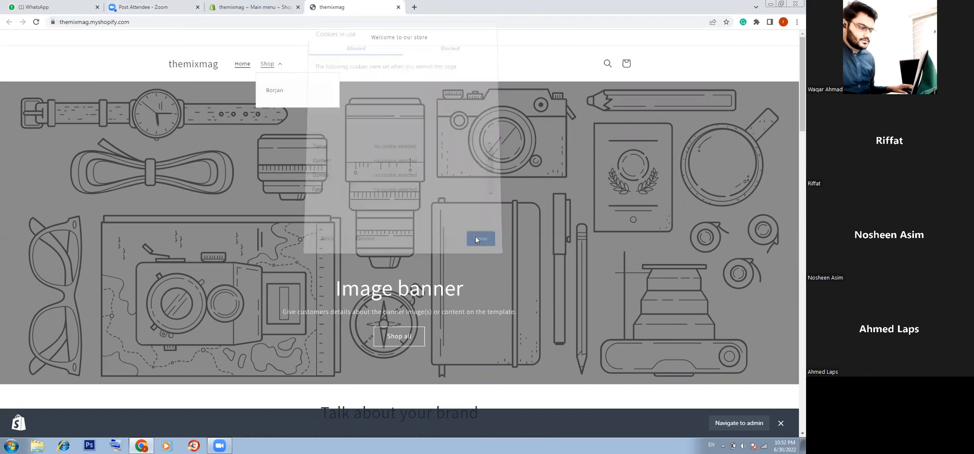
{"action": "left_click", "coordinate": [36, 22]}
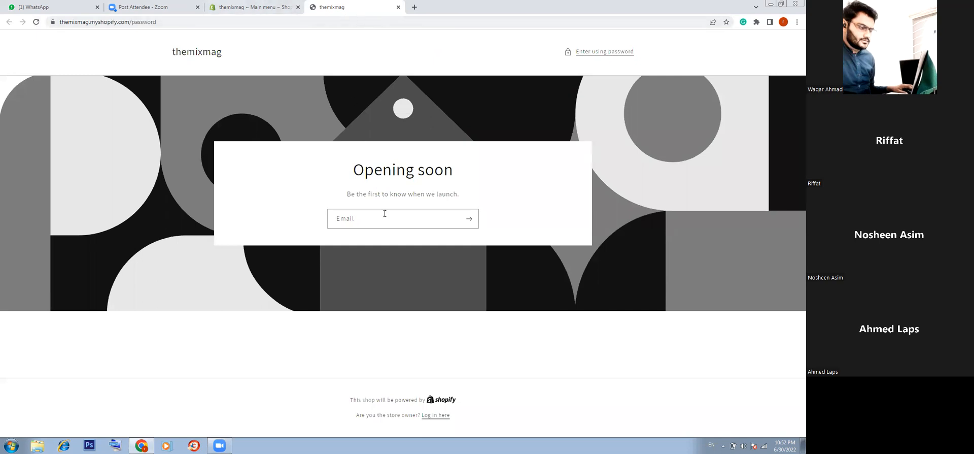
Open the storefront's password entry form and load the online store Preferences in a separate tab, continuing with the listed account
{"action": "left_click", "coordinate": [590, 53]}
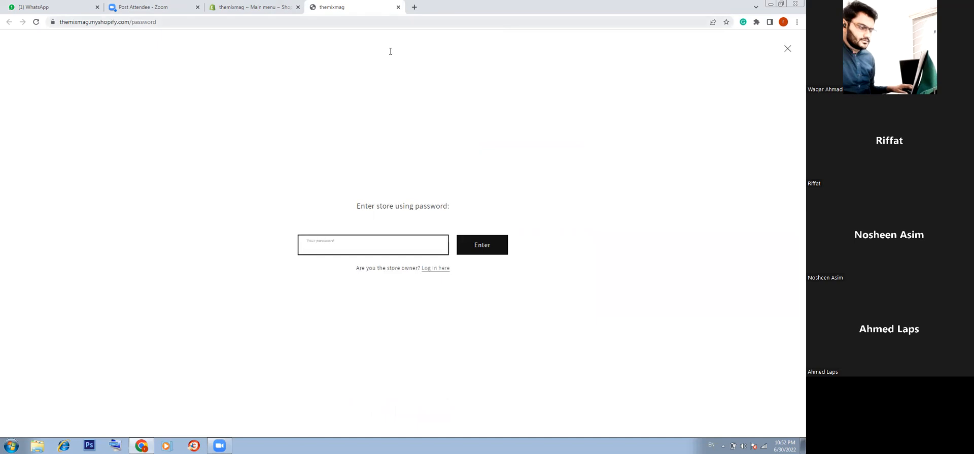
{"action": "left_click", "coordinate": [243, 8]}
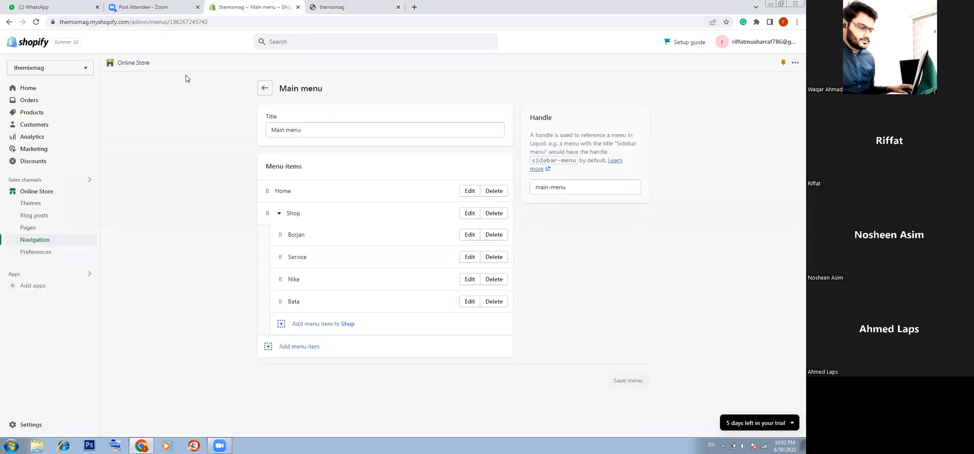
{"action": "middle_click", "coordinate": [34, 257]}
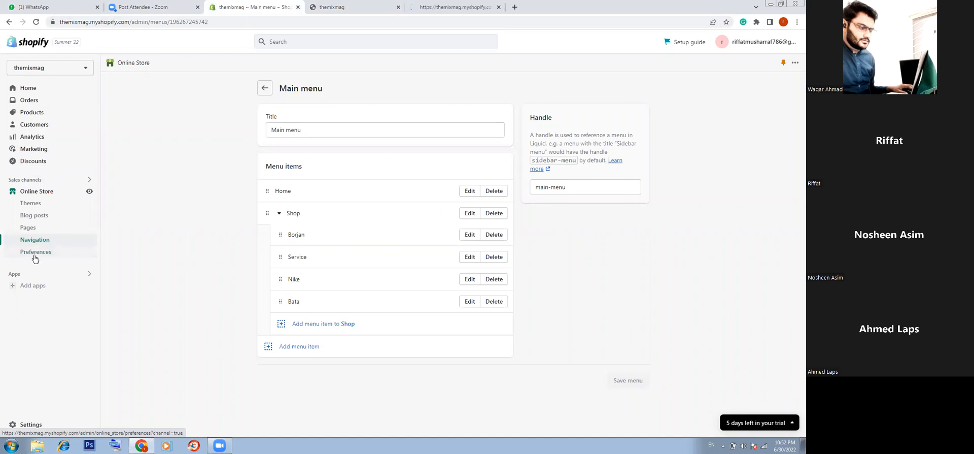
{"action": "left_click", "coordinate": [439, 11]}
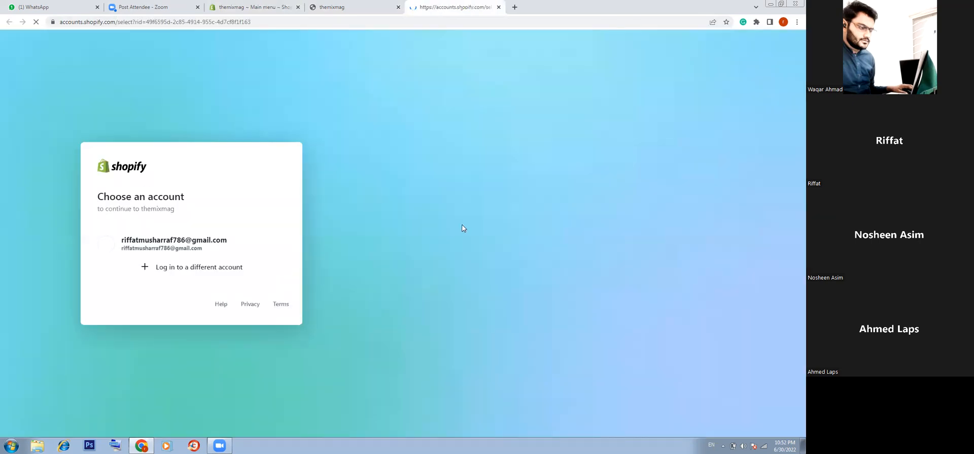
{"action": "left_click", "coordinate": [172, 247]}
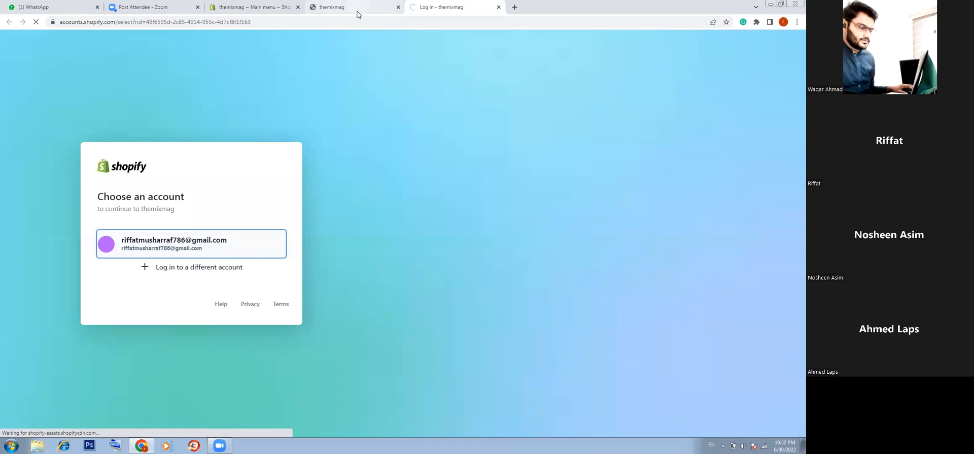
{"action": "left_click", "coordinate": [334, 10]}
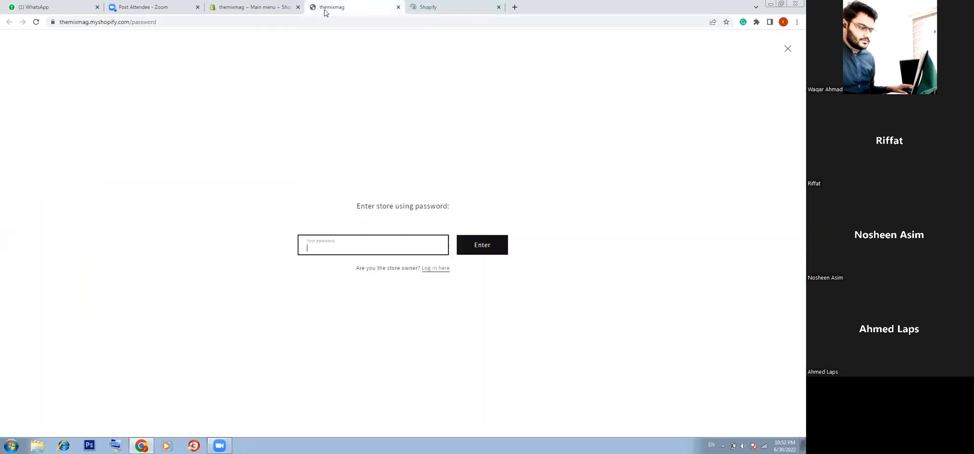
Copy the storefront password from the Password protection section of the online store Preferences, then close the Preferences tab
{"action": "left_click", "coordinate": [456, 9]}
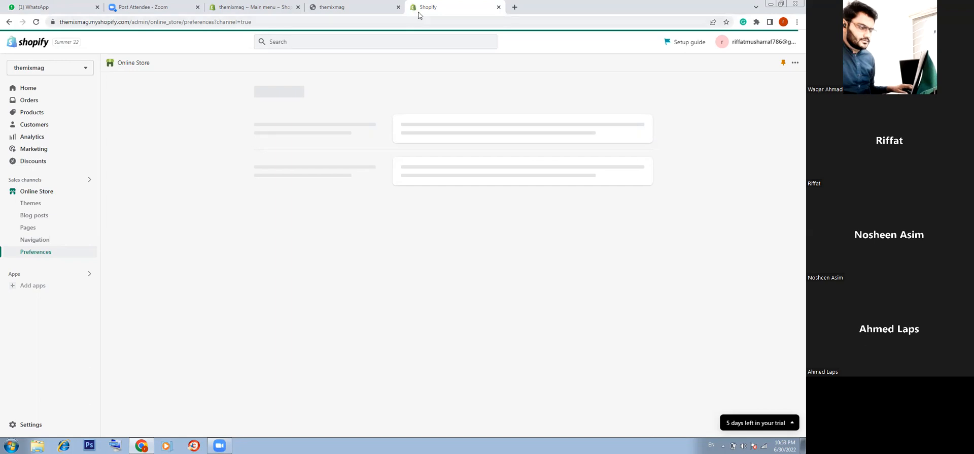
{"action": "left_click", "coordinate": [35, 114]}
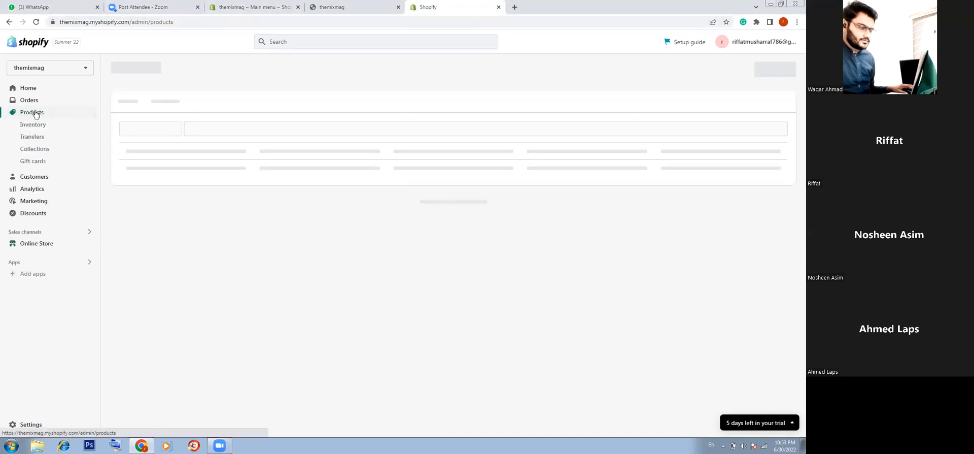
{"action": "left_click", "coordinate": [32, 248]}
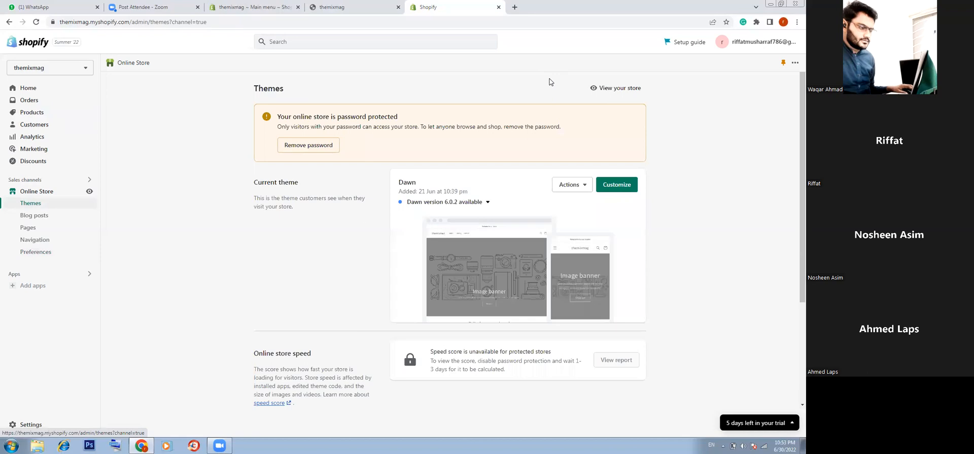
{"action": "left_click", "coordinate": [39, 256]}
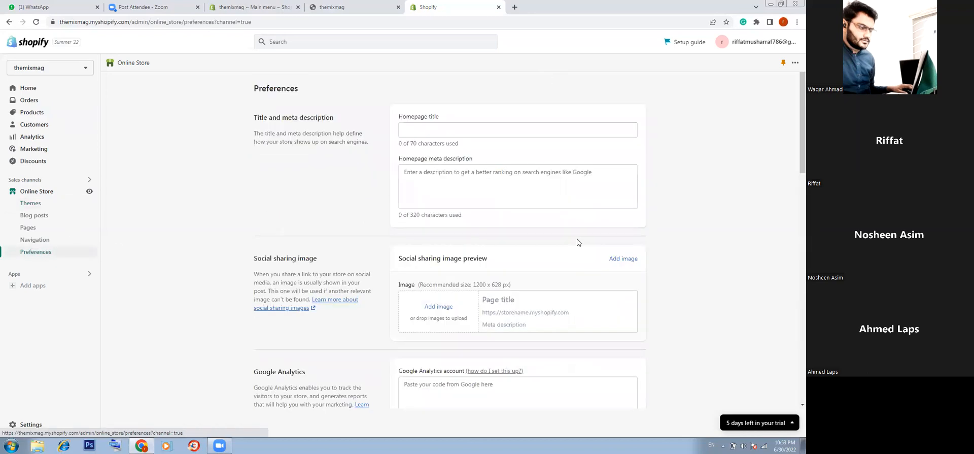
{"action": "scroll", "coordinate": [574, 236], "scroll_direction": "down", "scroll_amount": 3}
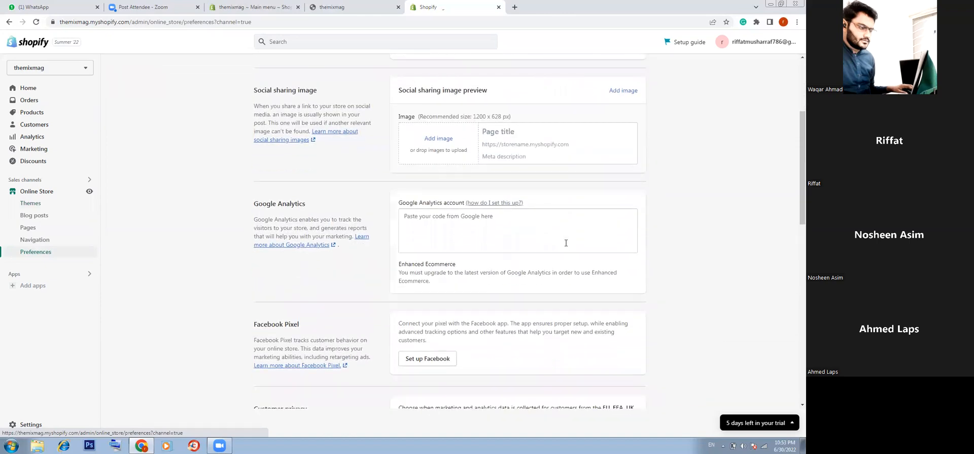
{"action": "scroll", "coordinate": [497, 252], "scroll_direction": "down", "scroll_amount": 2}
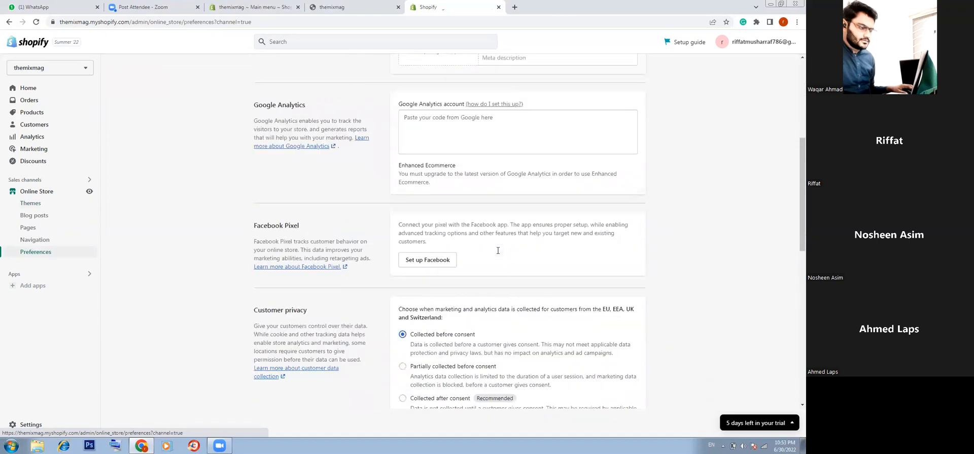
{"action": "scroll", "coordinate": [498, 250], "scroll_direction": "down", "scroll_amount": 4}
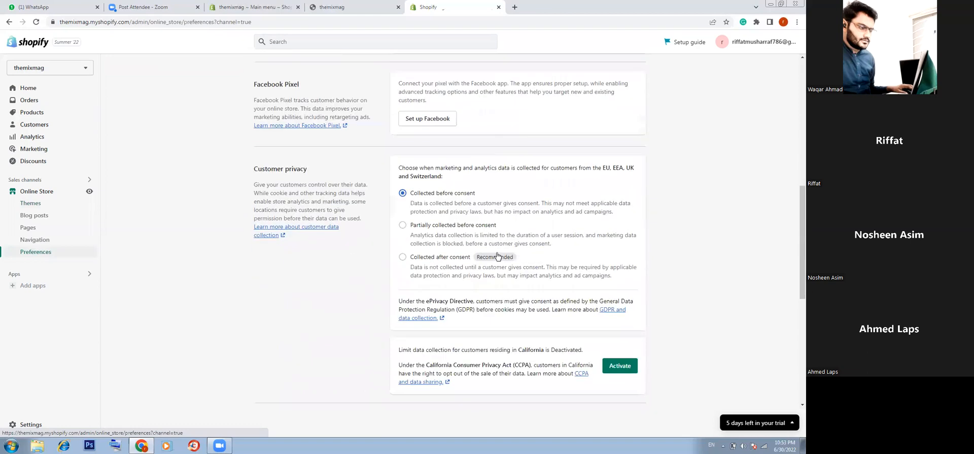
{"action": "scroll", "coordinate": [498, 252], "scroll_direction": "down", "scroll_amount": 1}
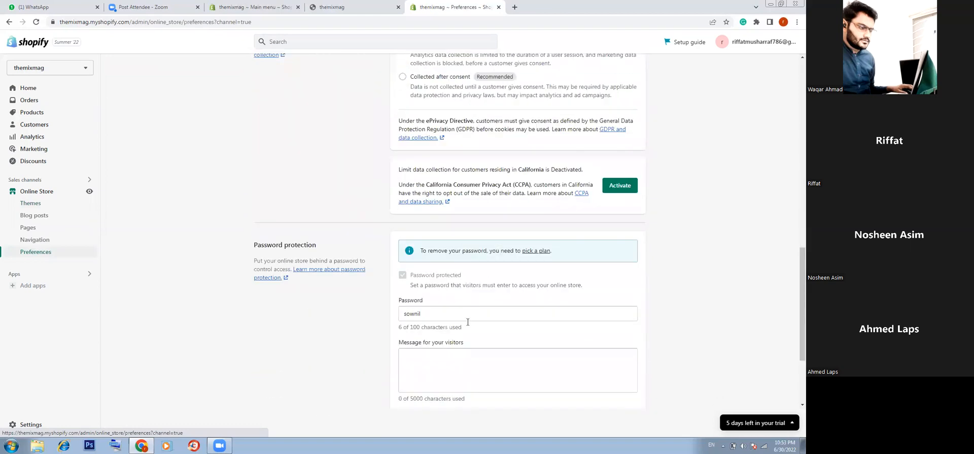
{"action": "left_click", "coordinate": [422, 314]}
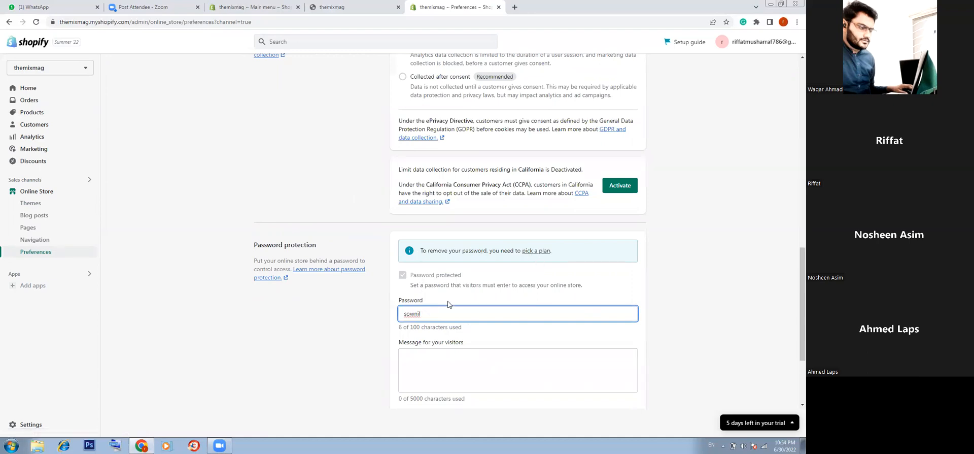
{"action": "left_click_drag", "start_coordinate": [421, 314], "coordinate": [395, 319]}
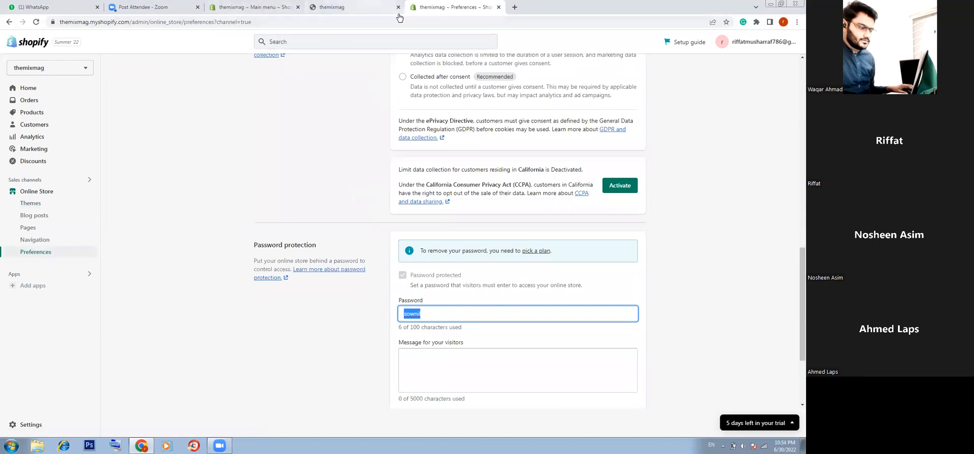
{"action": "left_click", "coordinate": [499, 9]}
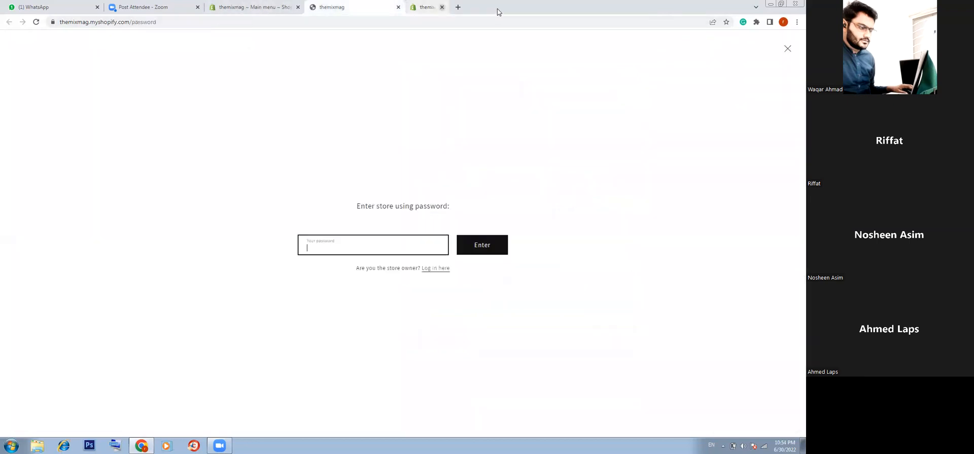
Unlock the storefront with the store password, expand its Shop submenu, and save the password in the browser
{"action": "key", "text": "ctrl+v"}
{"action": "left_click", "coordinate": [481, 245]}
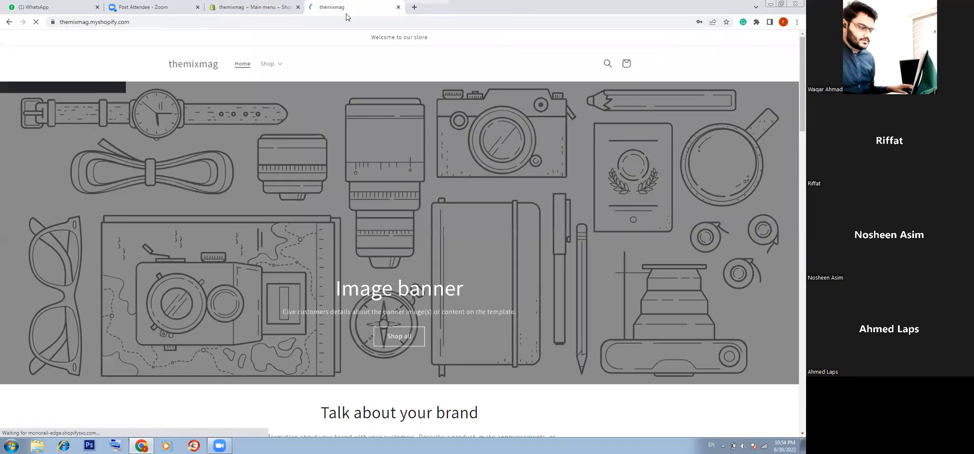
{"action": "left_click", "coordinate": [272, 64]}
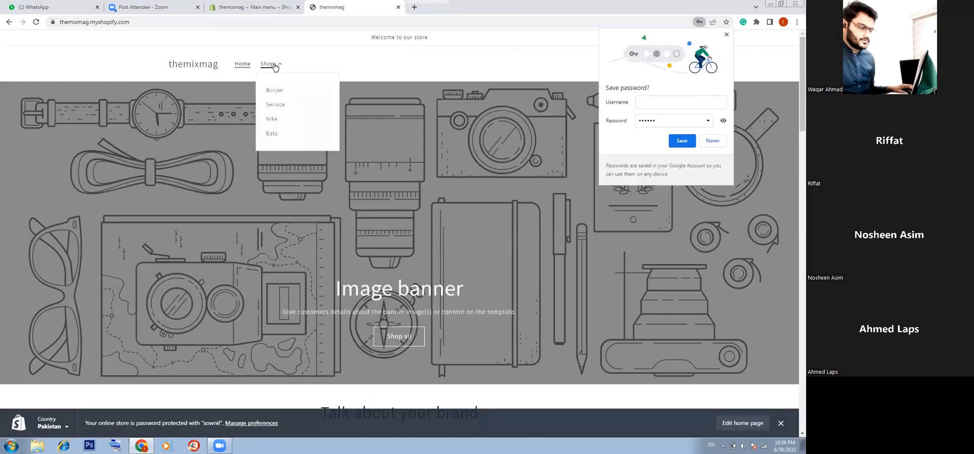
{"action": "left_click", "coordinate": [677, 144]}
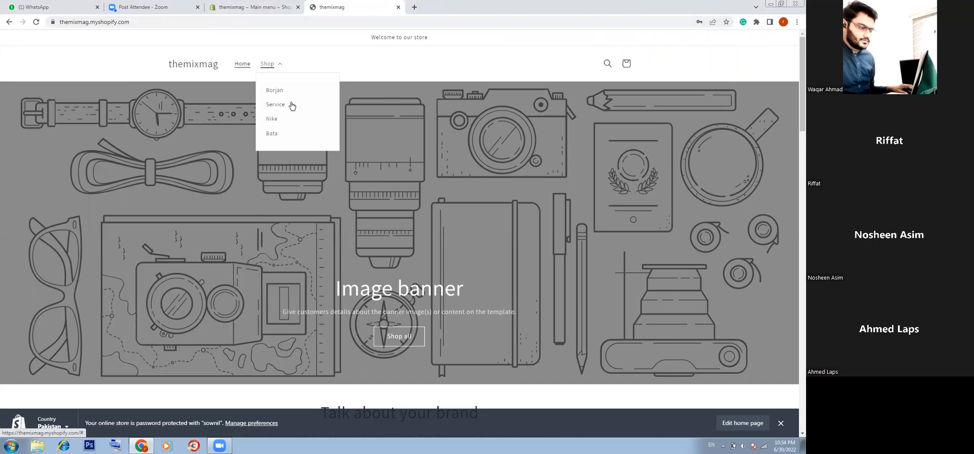
{"action": "left_click", "coordinate": [257, 10]}
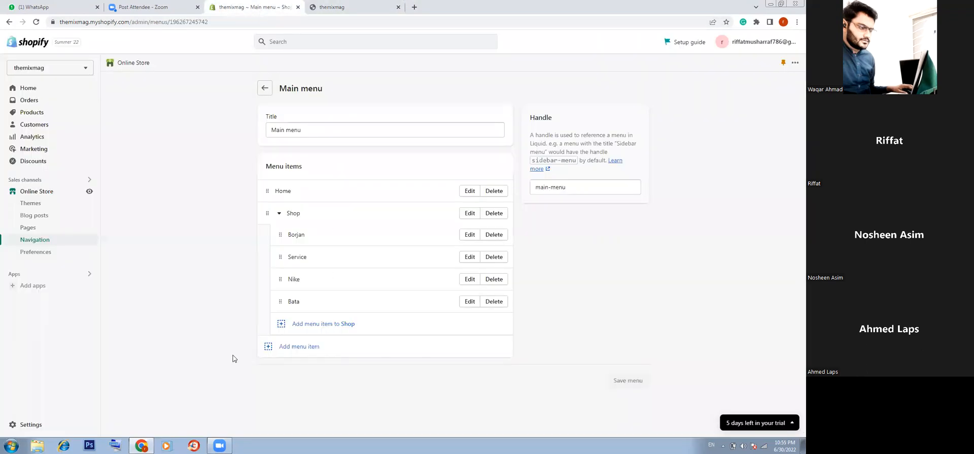
{"action": "left_click", "coordinate": [296, 327]}
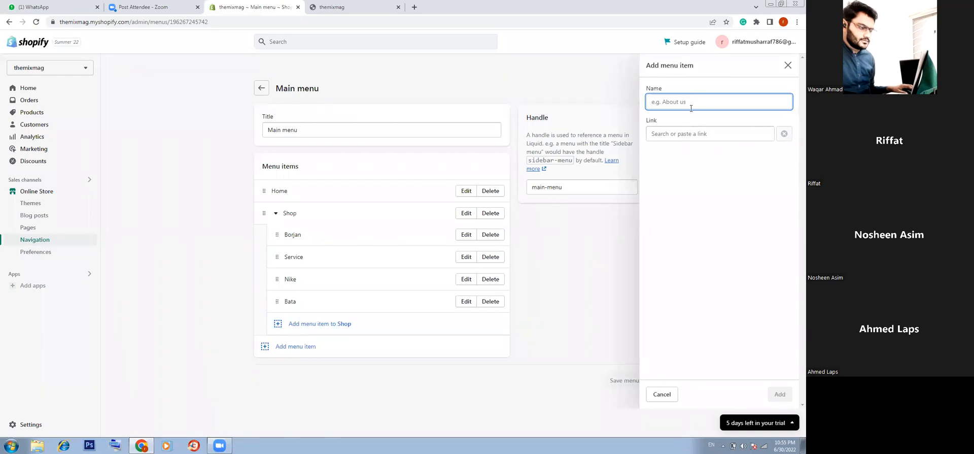
{"action": "left_click", "coordinate": [693, 136]}
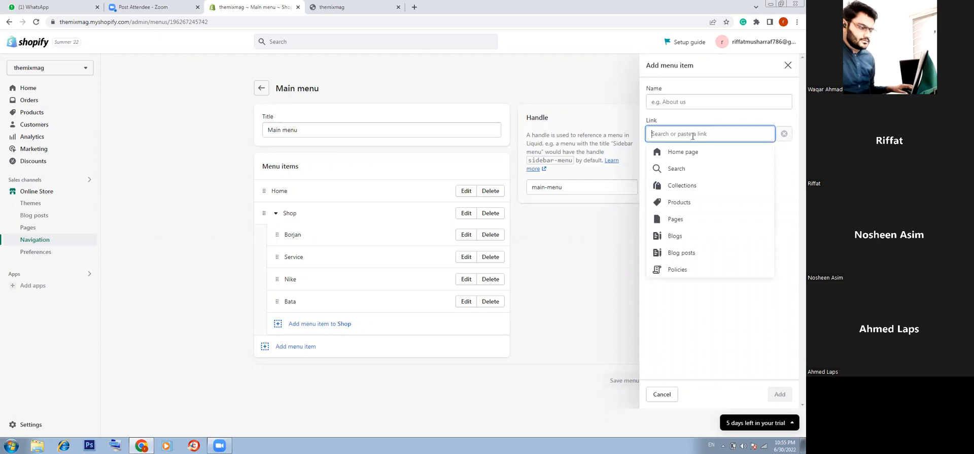
{"action": "left_click", "coordinate": [681, 185]}
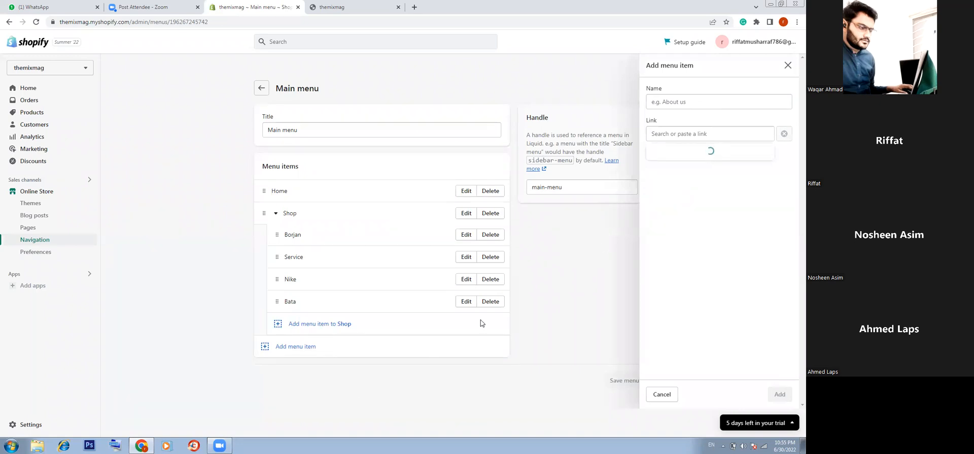
{"action": "key", "text": "F5"}
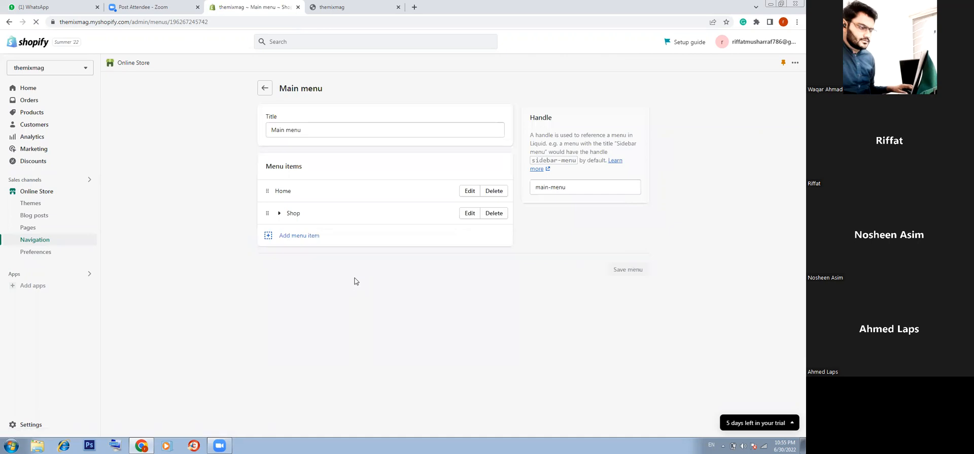
Expand Shop in the Main menu editor and compare its subitems with the Shop submenu on the storefront
{"action": "left_click", "coordinate": [279, 213]}
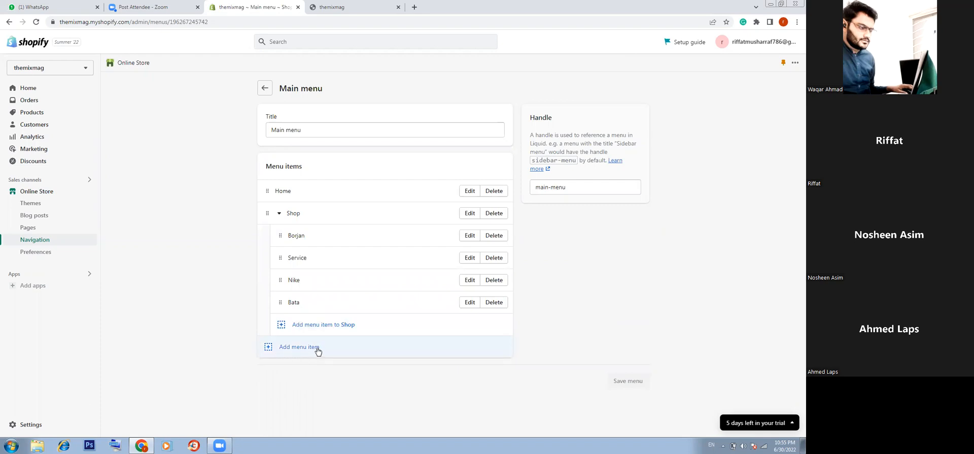
{"action": "left_click", "coordinate": [354, 9]}
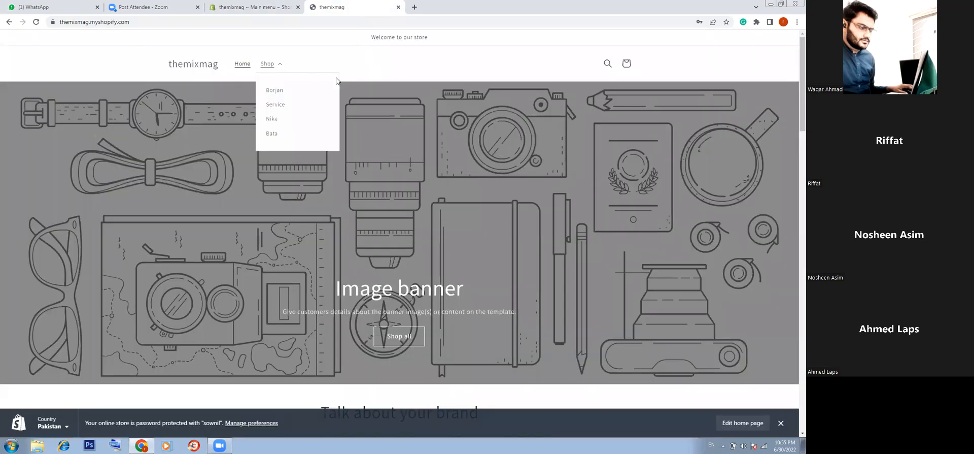
{"action": "left_click", "coordinate": [264, 8]}
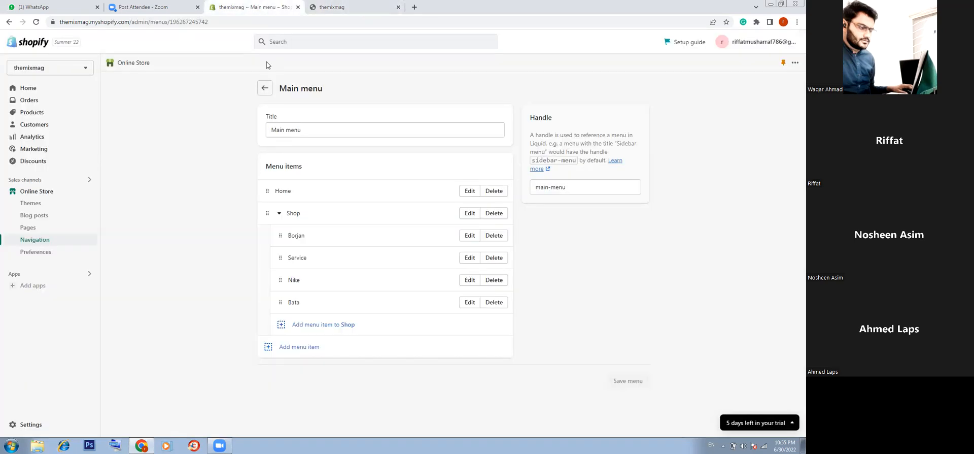
{"action": "left_click", "coordinate": [373, 10]}
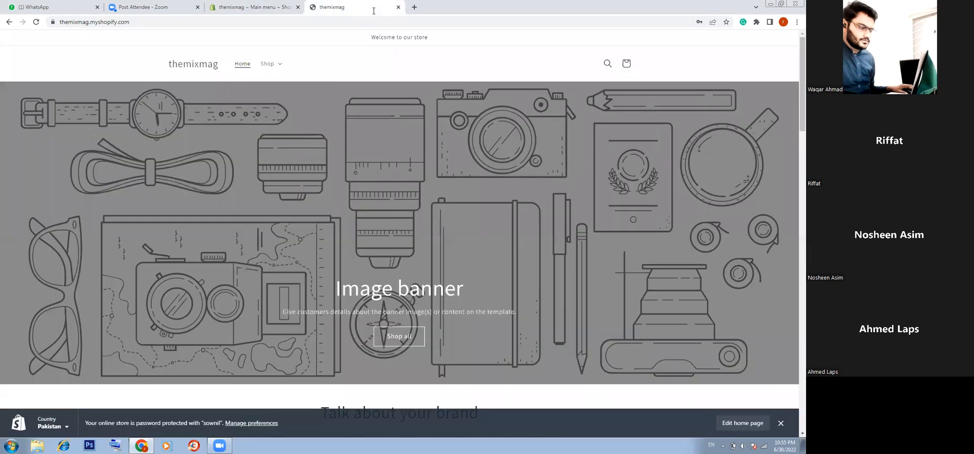
{"action": "left_click", "coordinate": [274, 9]}
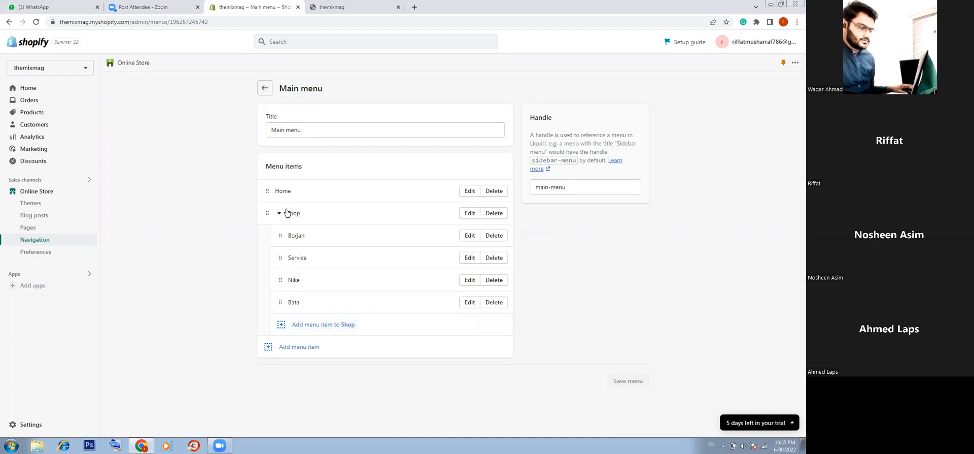
Add a Shop subitem named Borjan joggers linked to the Borjan joggers shoes collection, and nest it under Borjan
{"action": "key", "text": "Tab"}
{"action": "left_click", "coordinate": [299, 379]}
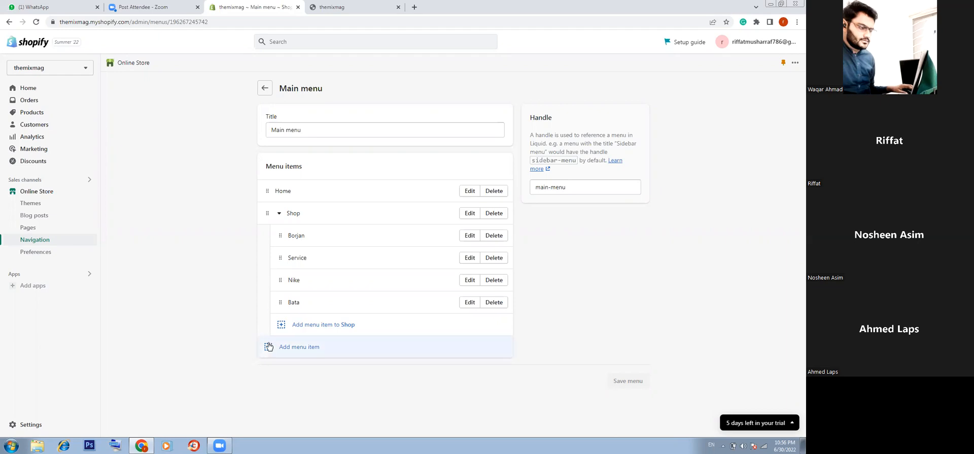
{"action": "left_click", "coordinate": [318, 324]}
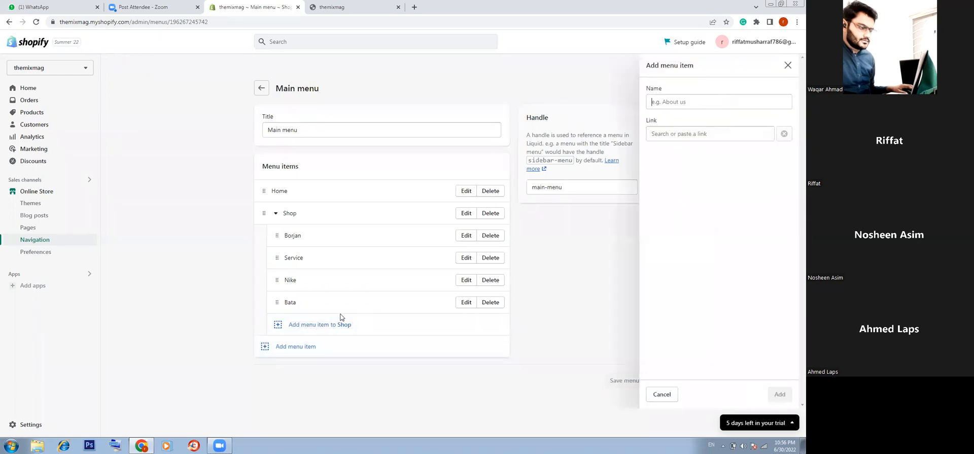
{"action": "left_click", "coordinate": [694, 135]}
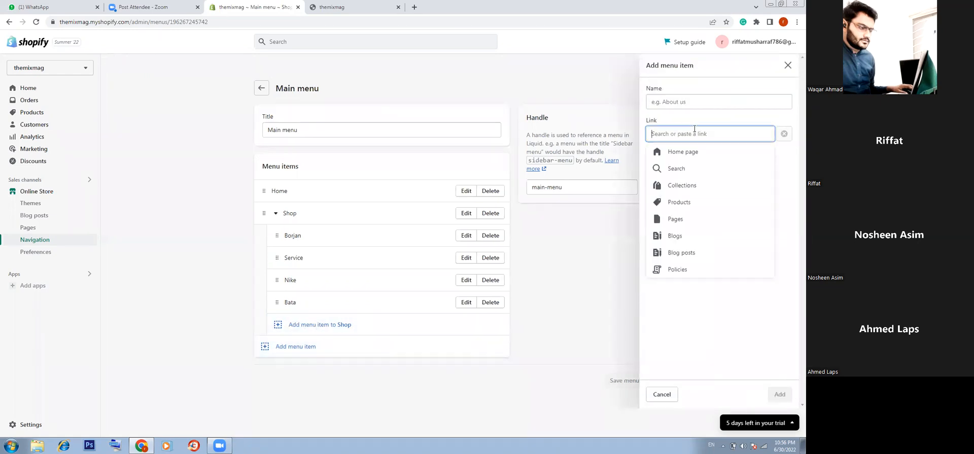
{"action": "left_click", "coordinate": [695, 186]}
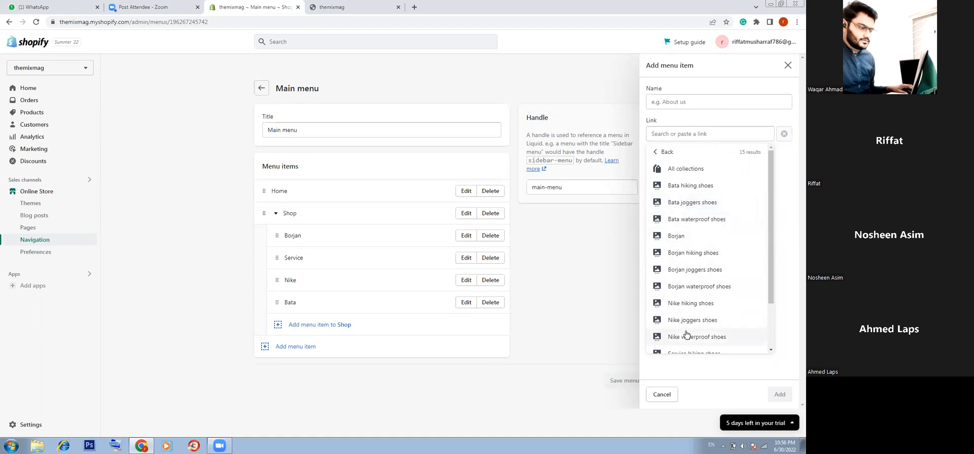
{"action": "scroll", "coordinate": [689, 320], "scroll_direction": "down", "scroll_amount": 2}
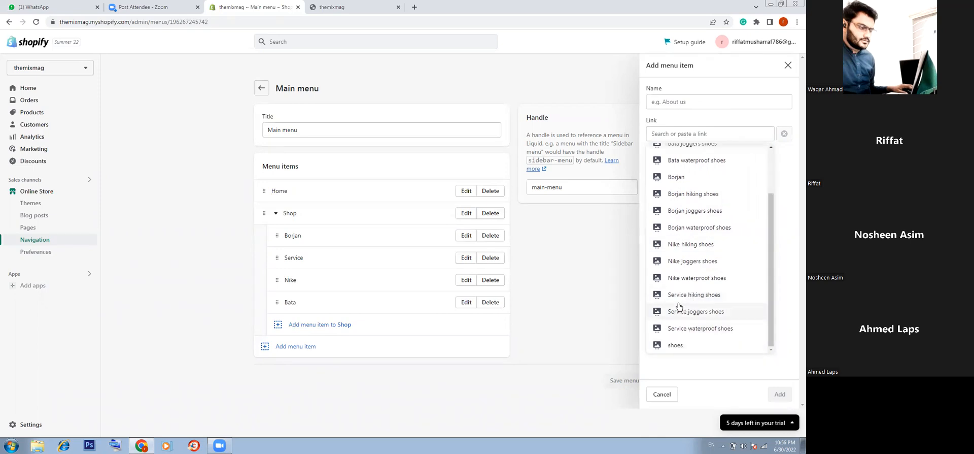
{"action": "left_click", "coordinate": [693, 211]}
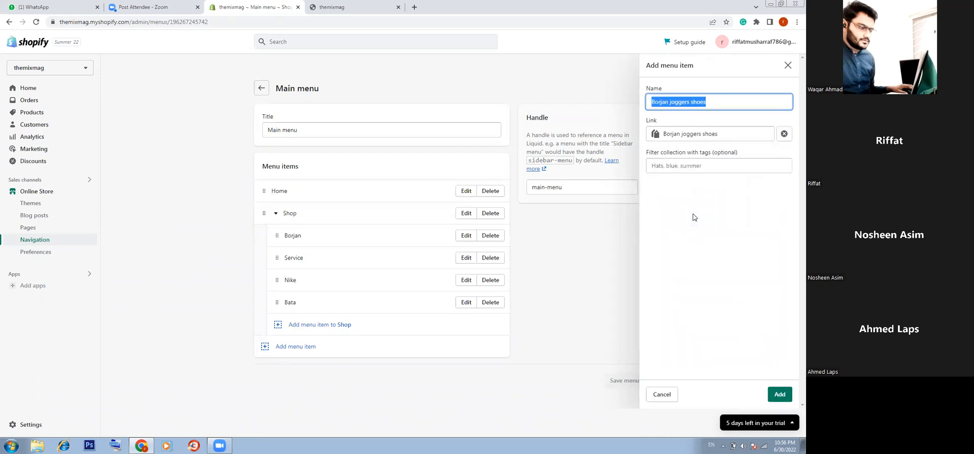
{"action": "left_click", "coordinate": [685, 101]}
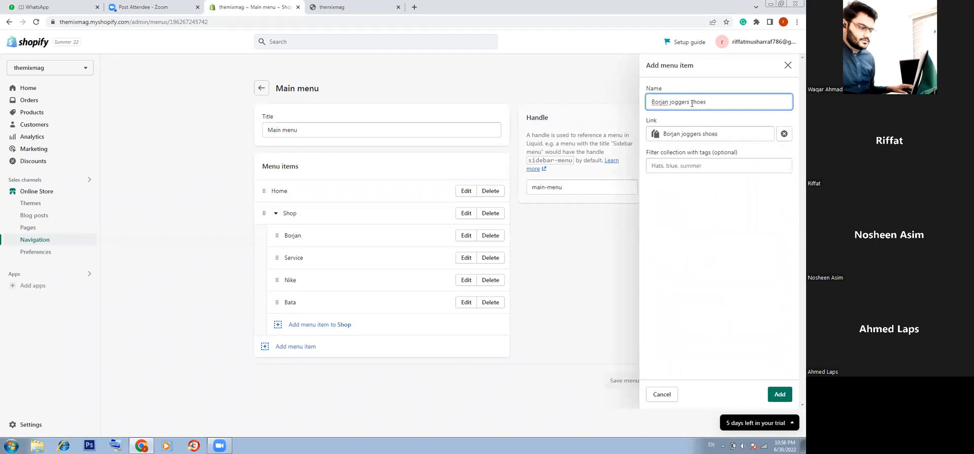
{"action": "left_click_drag", "start_coordinate": [702, 100], "coordinate": [706, 100]}
{"action": "left_click", "coordinate": [778, 395]}
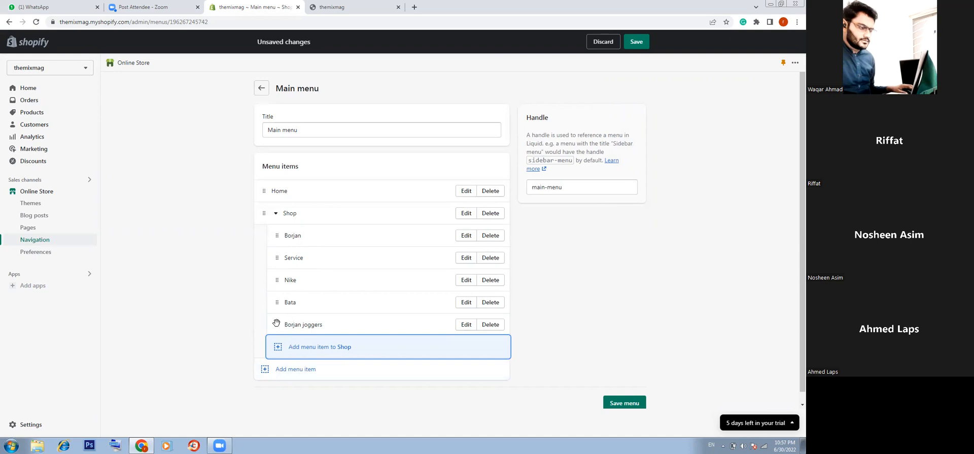
{"action": "left_click_drag", "start_coordinate": [276, 323], "coordinate": [307, 258]}
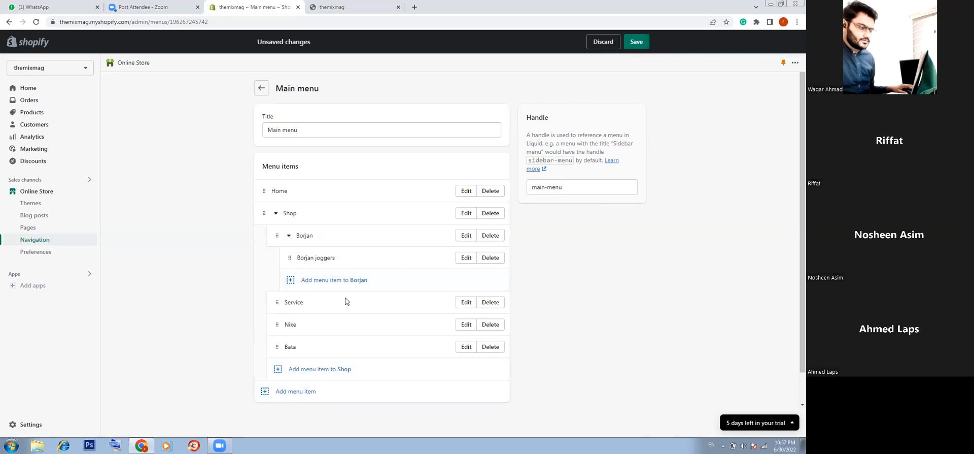
Add a menu item named Borjan hiking under Borjan, linked to the Borjan hiking shoes collection
{"action": "left_click", "coordinate": [321, 283]}
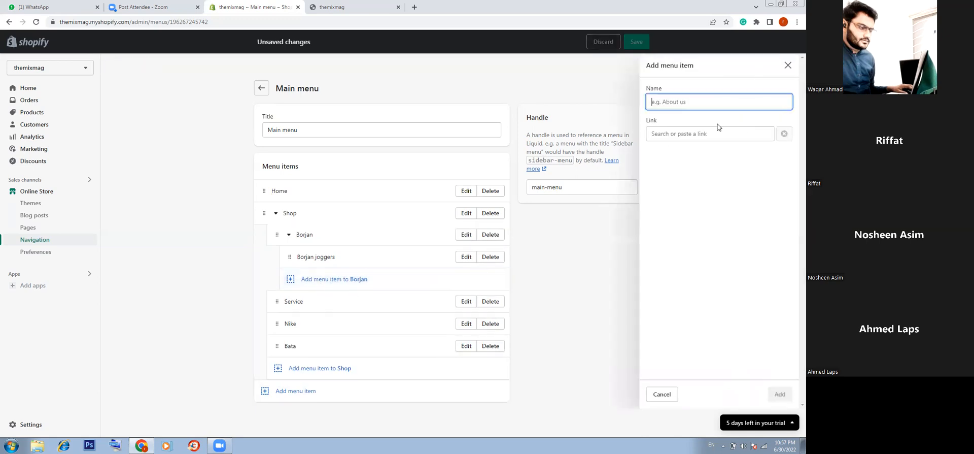
{"action": "left_click", "coordinate": [692, 134]}
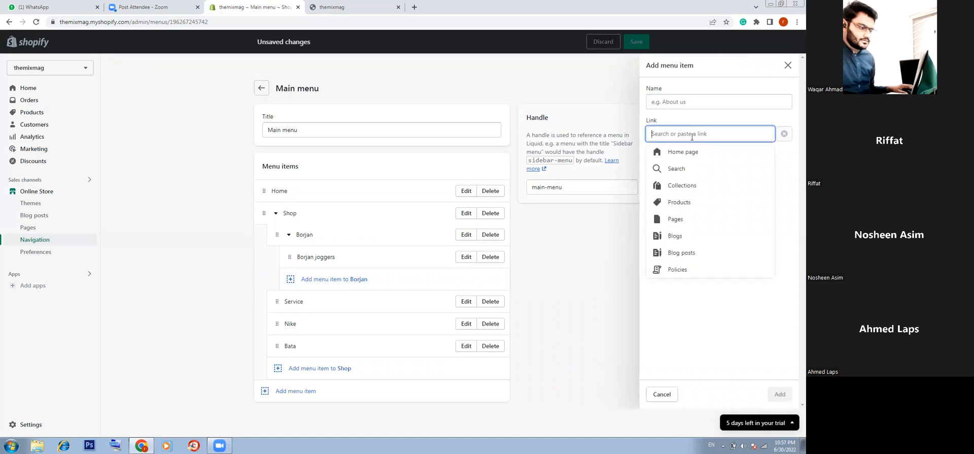
{"action": "left_click", "coordinate": [685, 188]}
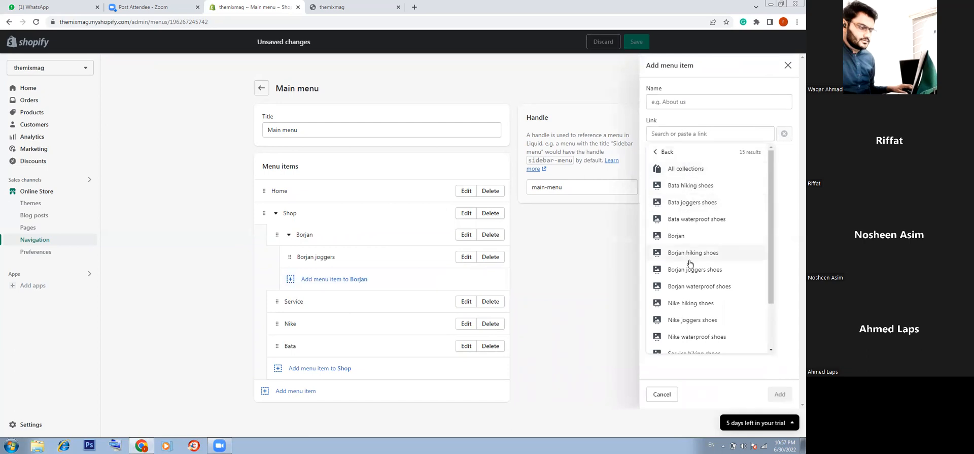
{"action": "left_click", "coordinate": [693, 252]}
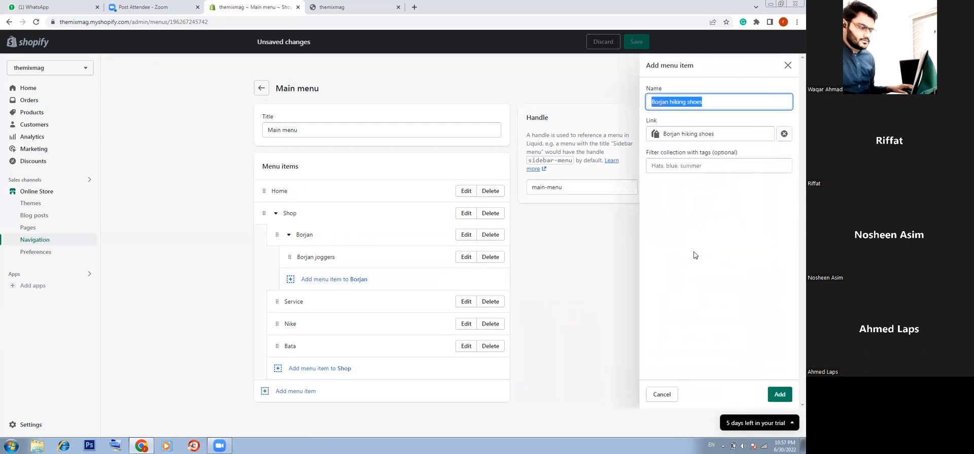
{"action": "left_click", "coordinate": [686, 102]}
{"action": "double_click", "coordinate": [695, 103]}
{"action": "key", "text": "BackSpace"}
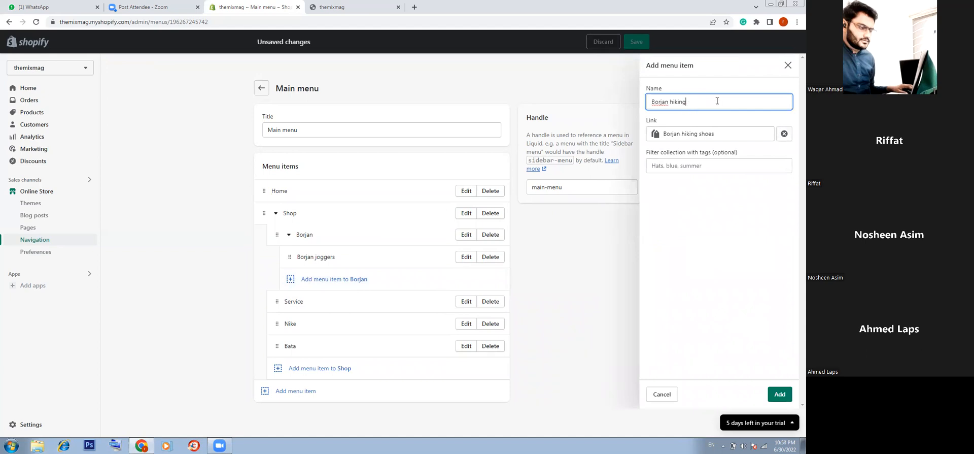
{"action": "left_click", "coordinate": [780, 393]}
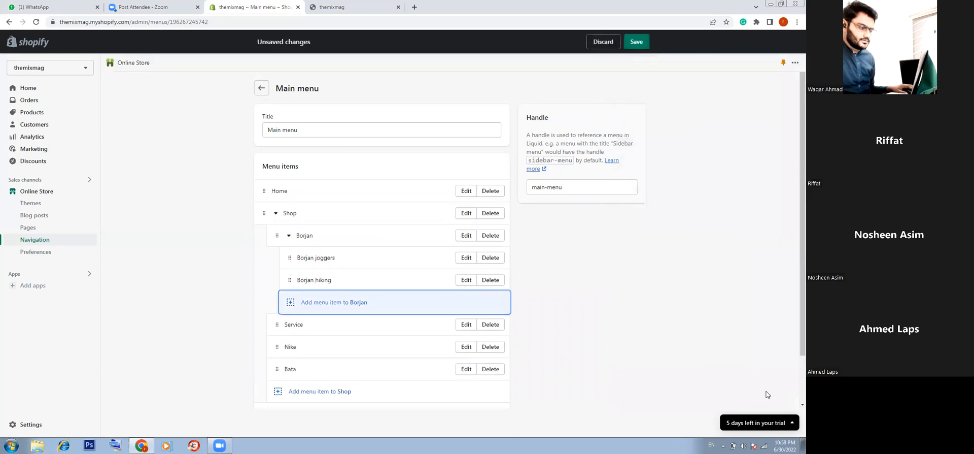
Add a third item under Borjan, linked to the Borjan hiking shoes collection and named Borjan hiking, and save the menu
{"action": "left_click", "coordinate": [316, 300]}
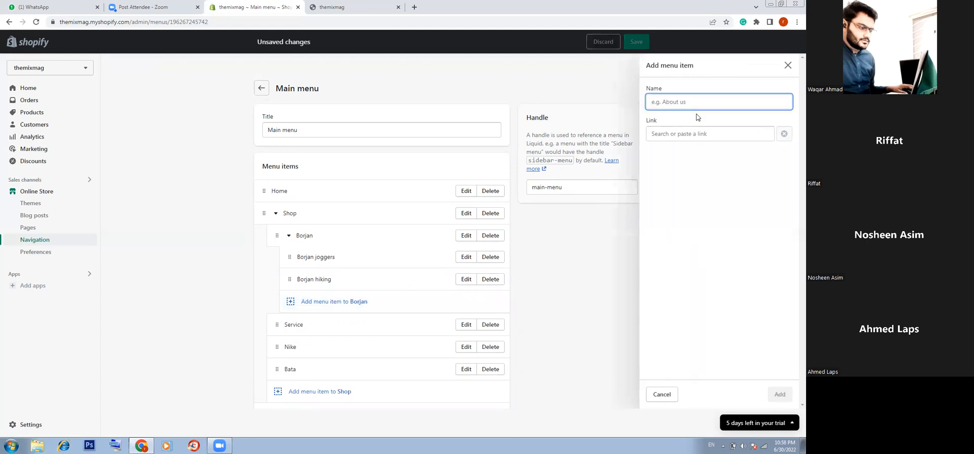
{"action": "left_click", "coordinate": [686, 140]}
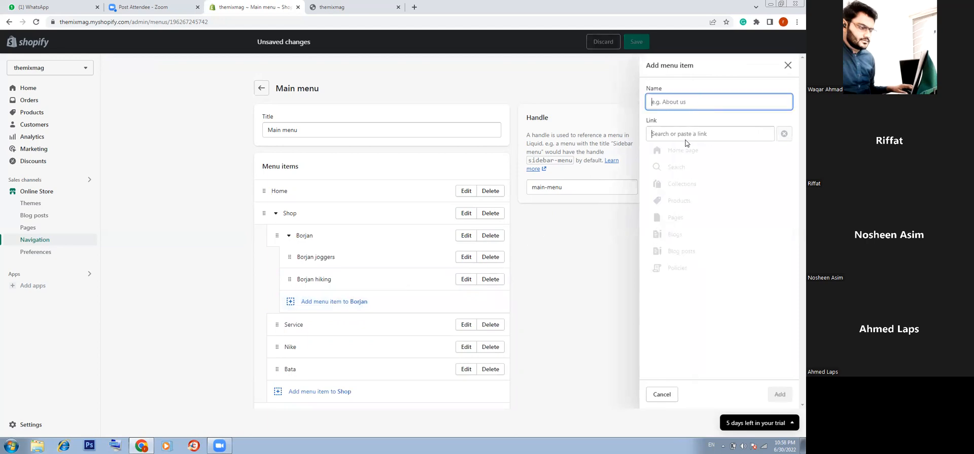
{"action": "type", "text": "bor"}
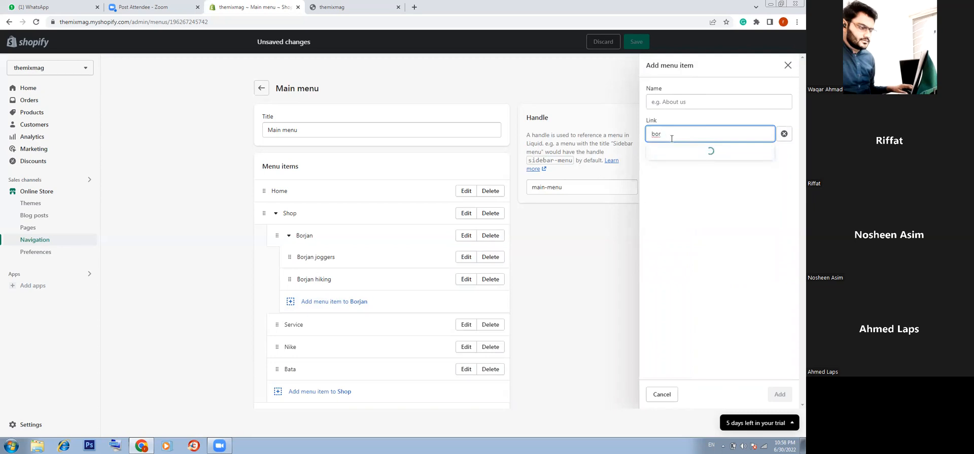
{"action": "left_click", "coordinate": [675, 152]}
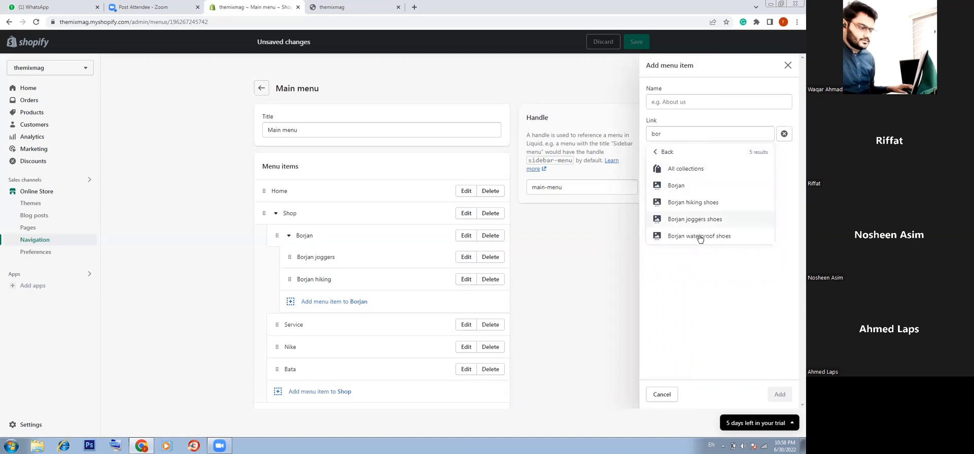
{"action": "left_click", "coordinate": [691, 203]}
{"action": "left_click", "coordinate": [687, 102]}
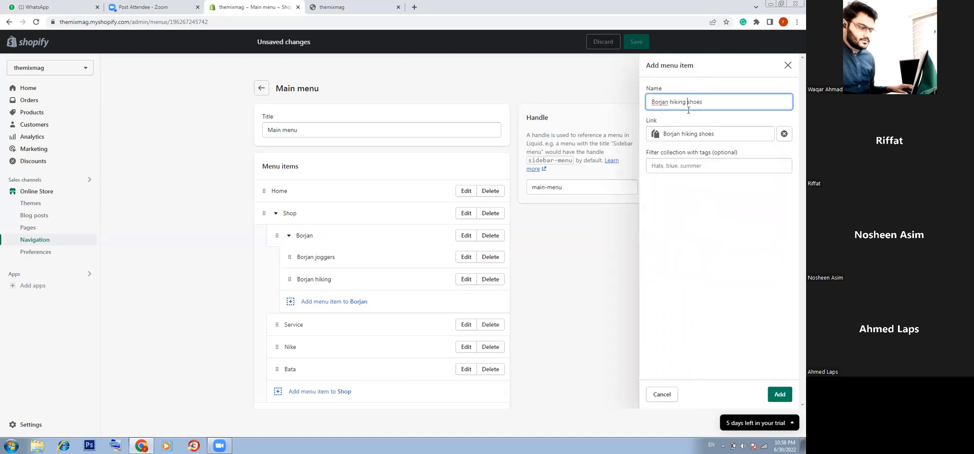
{"action": "left_click_drag", "start_coordinate": [686, 102], "coordinate": [708, 95]}
{"action": "key", "text": "BackSpace"}
{"action": "left_click", "coordinate": [776, 394]}
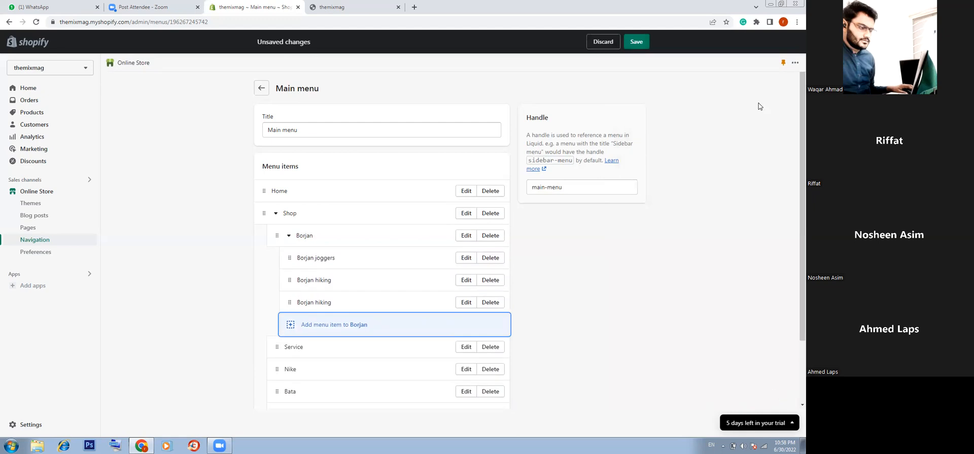
{"action": "left_click", "coordinate": [635, 44]}
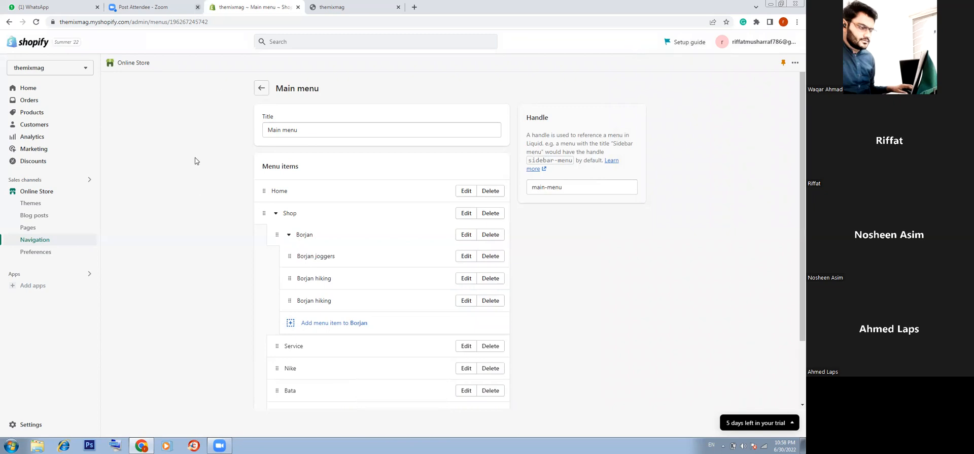
Relink the last Borjan hiking item to the Borjan waterproof shoes collection, rename it Borjan waterproof, and save the menu
{"action": "left_click", "coordinate": [288, 235]}
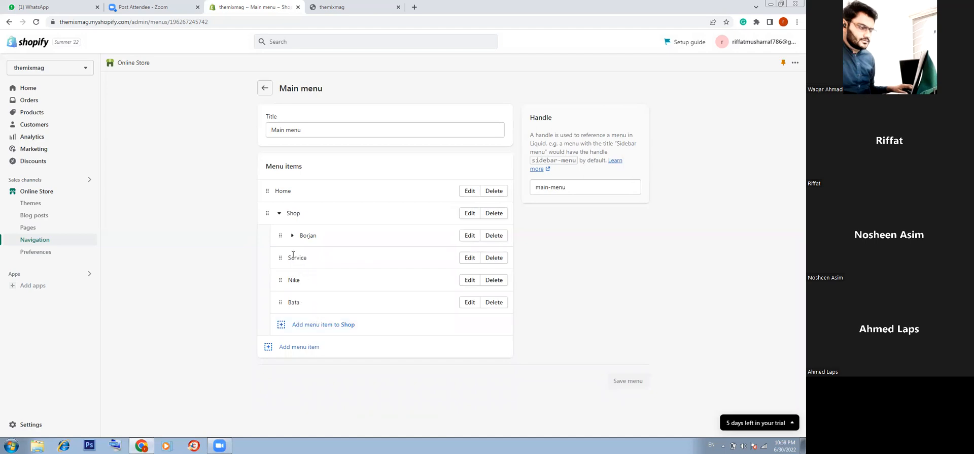
{"action": "left_click", "coordinate": [293, 234]}
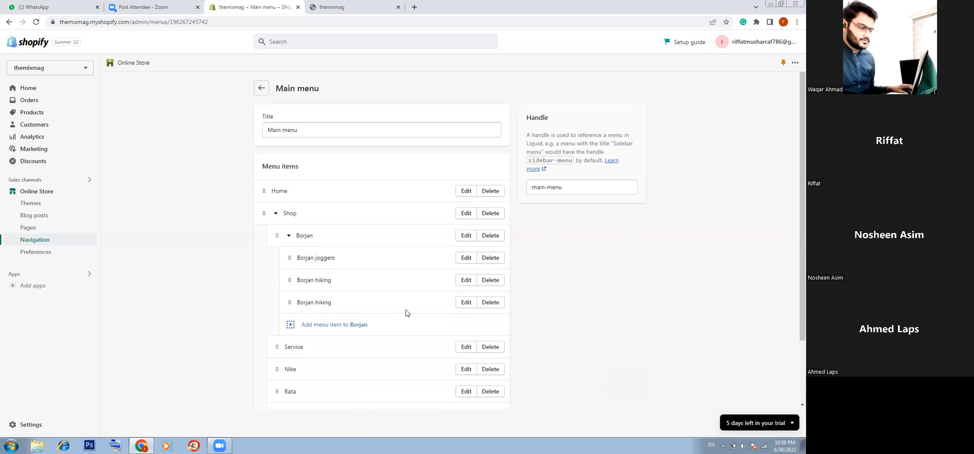
{"action": "left_click", "coordinate": [467, 303]}
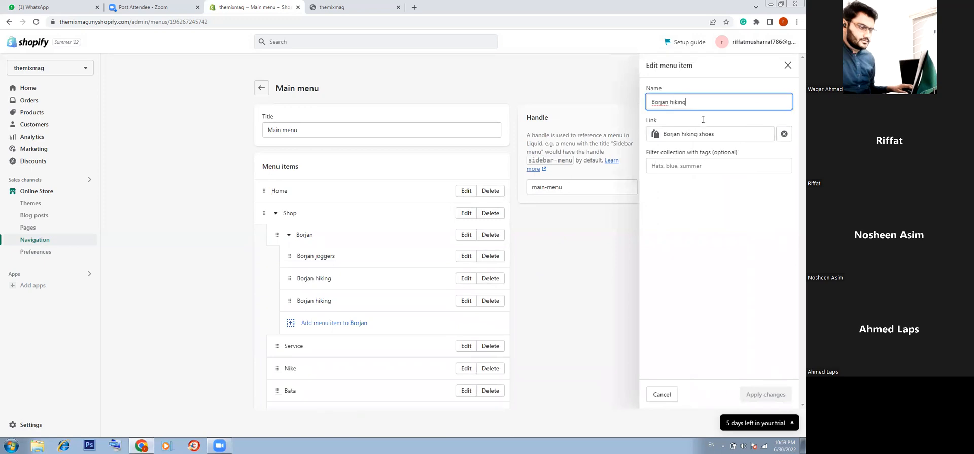
{"action": "left_click", "coordinate": [784, 134]}
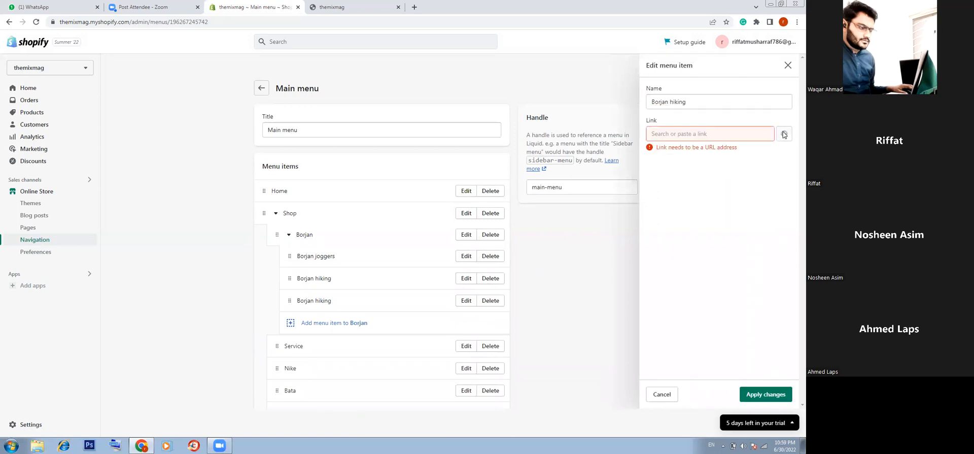
{"action": "left_click", "coordinate": [718, 132]}
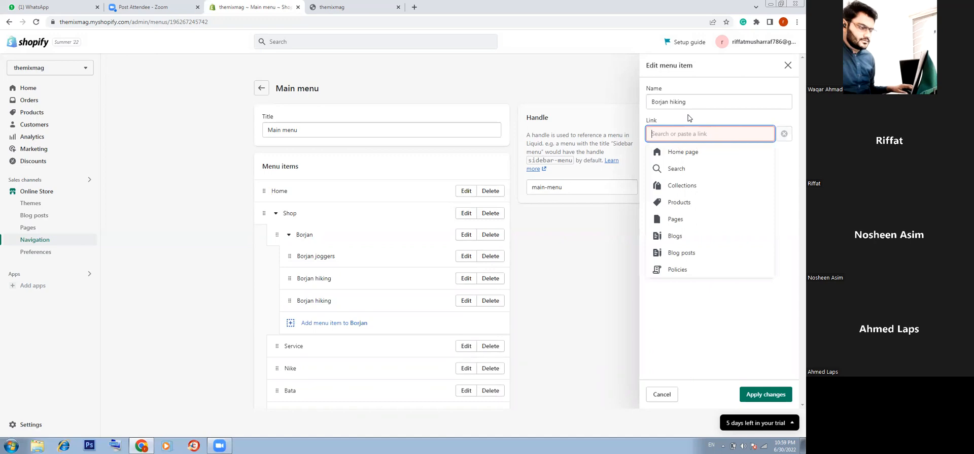
{"action": "left_click", "coordinate": [688, 189]}
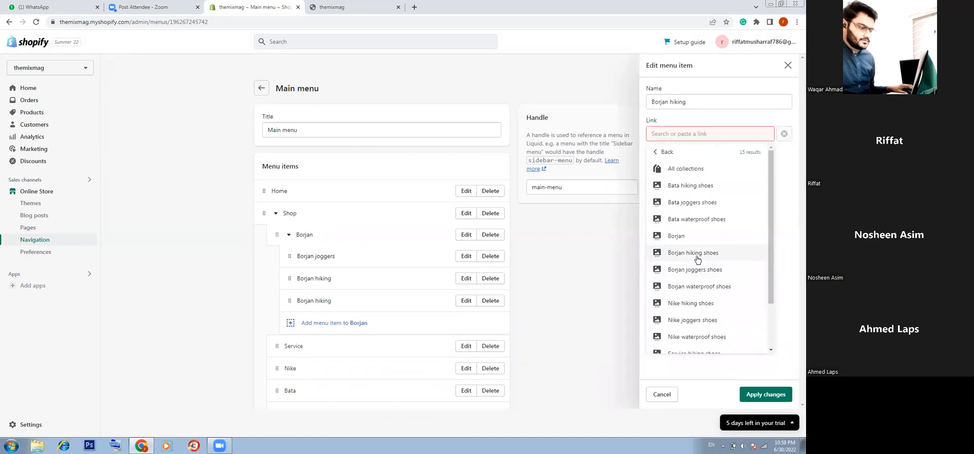
{"action": "left_click", "coordinate": [706, 294]}
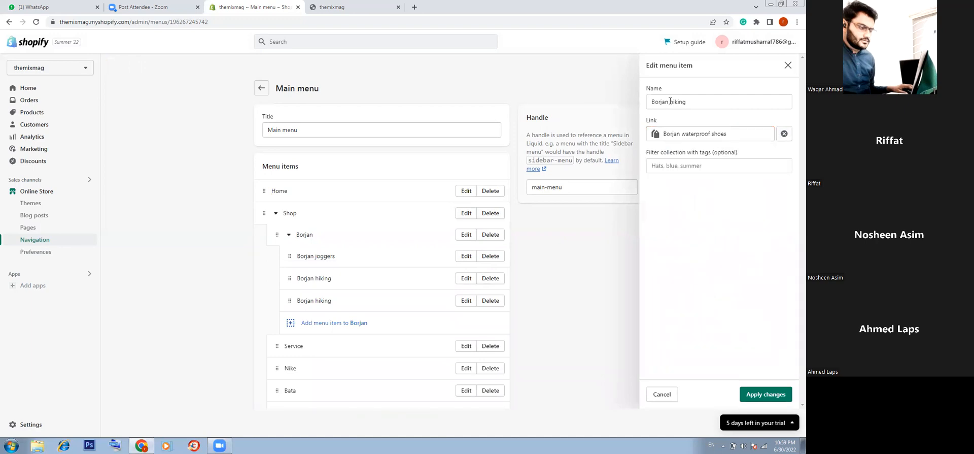
{"action": "left_click_drag", "start_coordinate": [670, 101], "coordinate": [711, 103]}
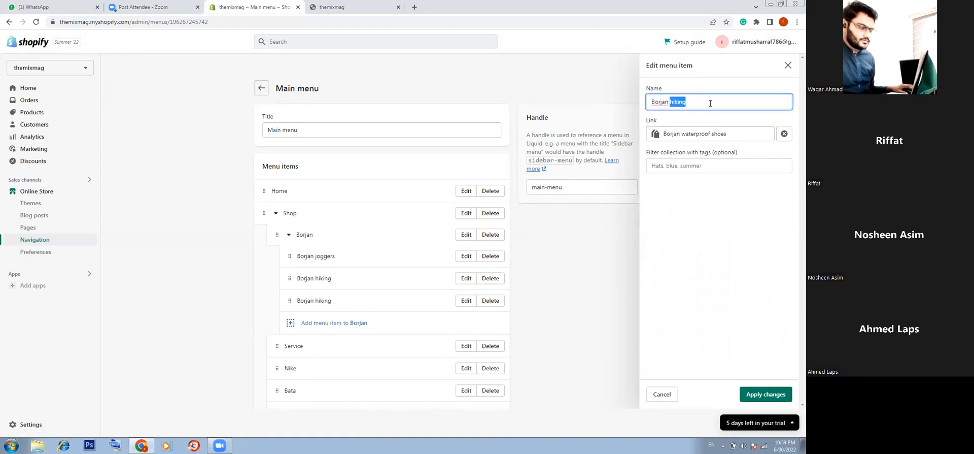
{"action": "type", "text": "waterproof"}
{"action": "left_click", "coordinate": [752, 394]}
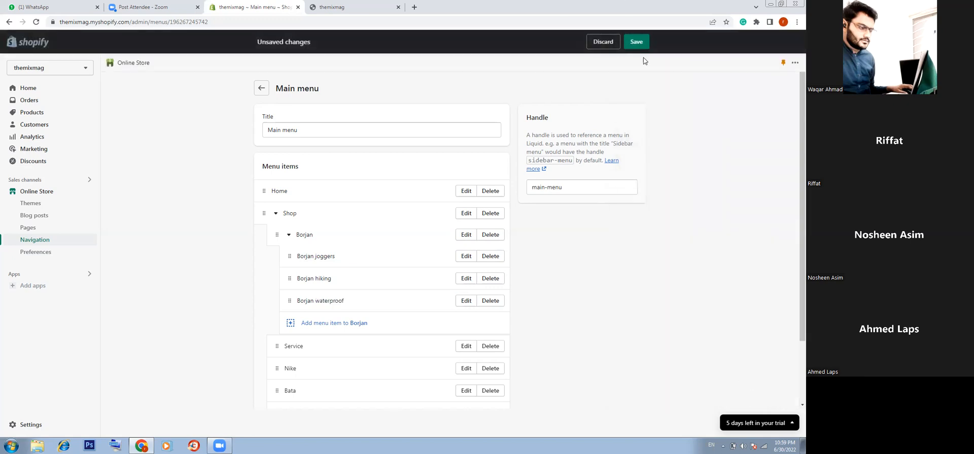
{"action": "left_click", "coordinate": [635, 41]}
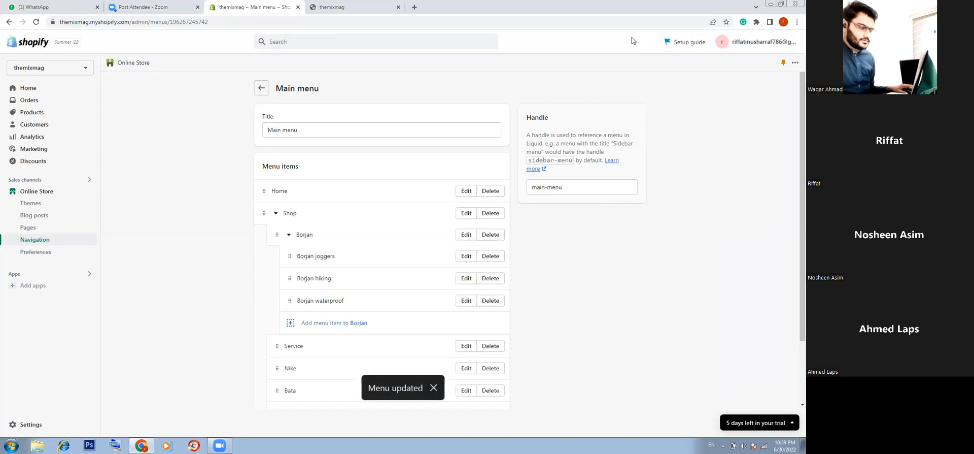
Reload the storefront home page and expand its Shop submenu to check the Borjan entry
{"action": "left_click", "coordinate": [329, 8]}
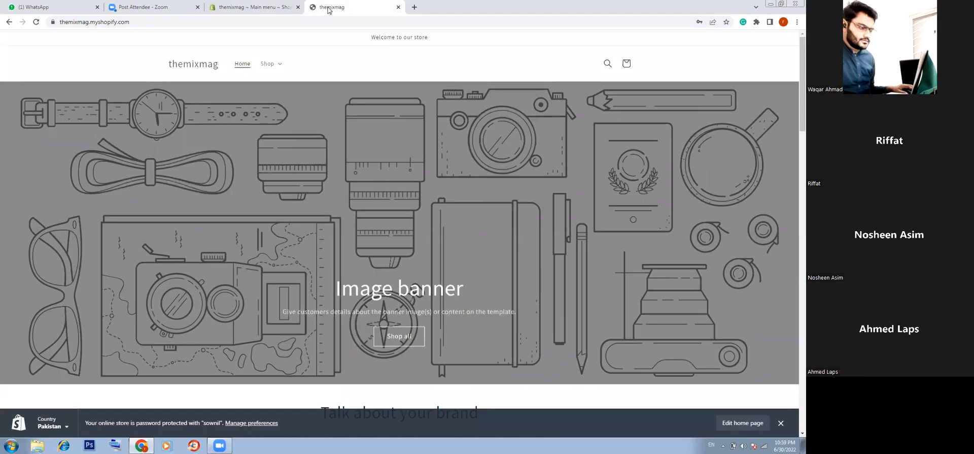
{"action": "left_click", "coordinate": [36, 23]}
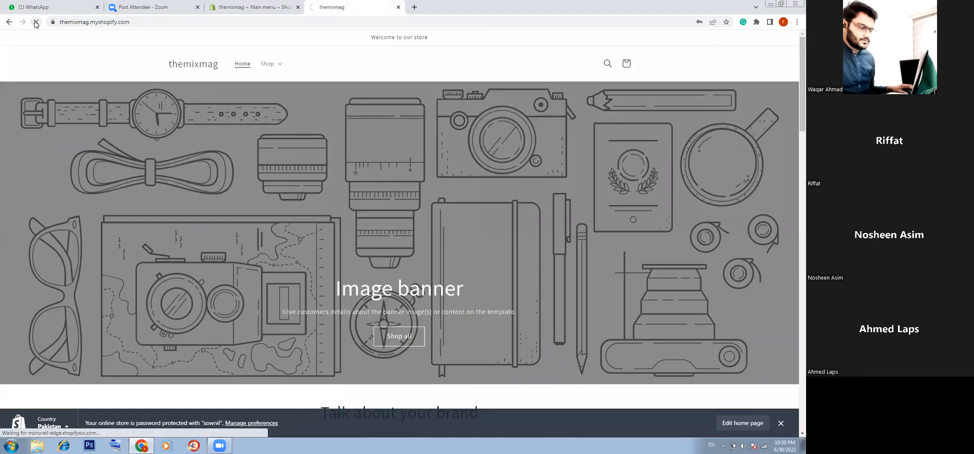
{"action": "left_click", "coordinate": [279, 64]}
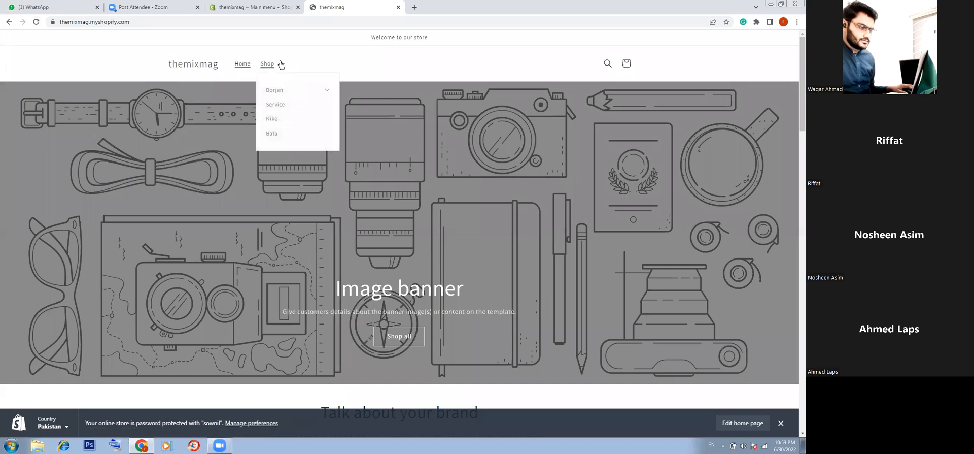
Open the Borjan joggers and Borjan hiking links in the storefront's Shop submenu to check their collection pages
{"action": "left_click", "coordinate": [328, 91]}
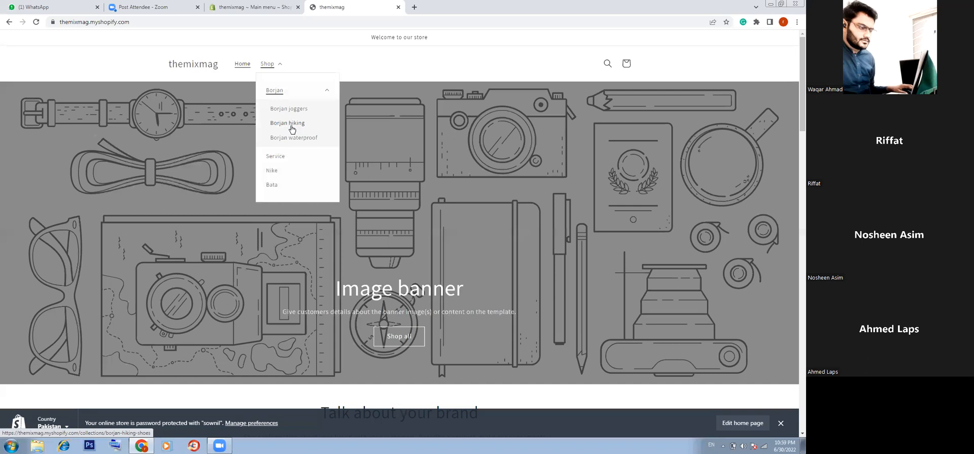
{"action": "left_click", "coordinate": [291, 109]}
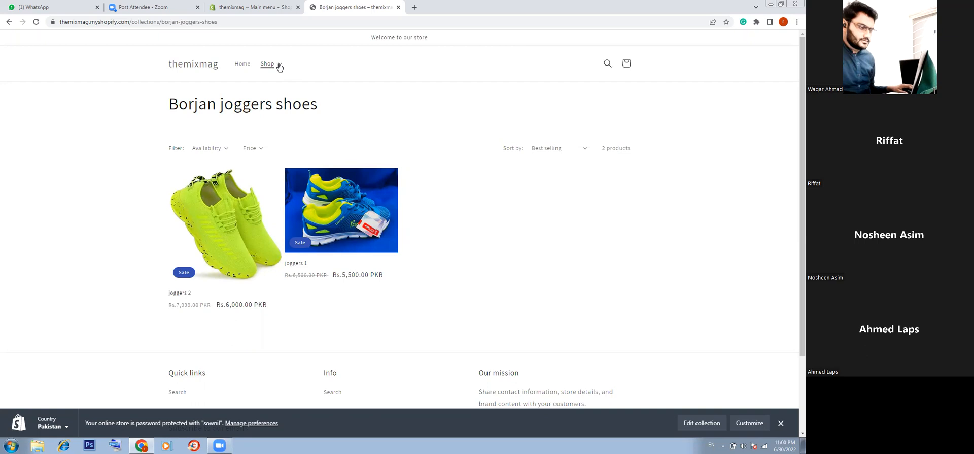
{"action": "left_click", "coordinate": [279, 68]}
{"action": "left_click", "coordinate": [295, 90]}
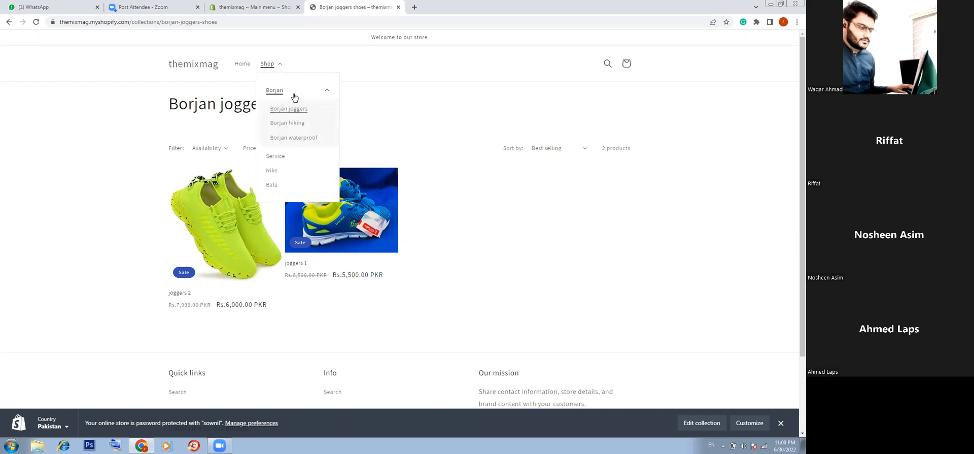
{"action": "left_click", "coordinate": [282, 130]}
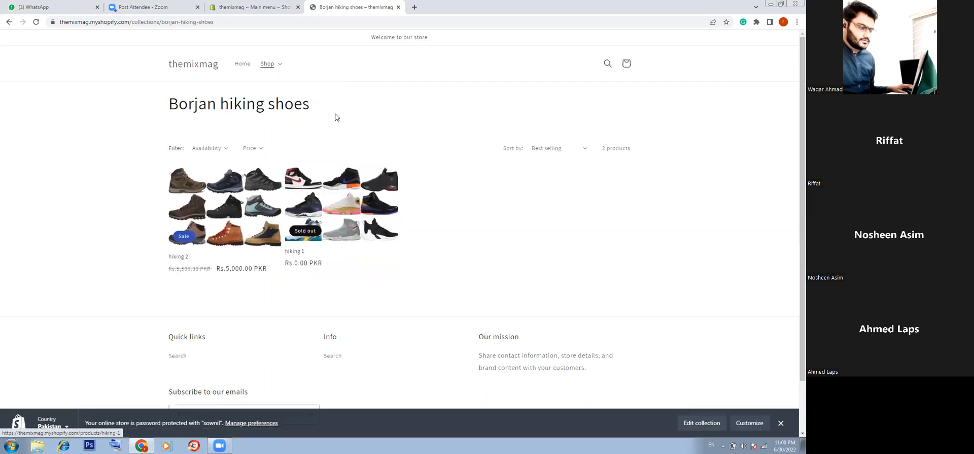
Open the Borjan waterproof link under Borjan in the storefront's Shop submenu to check its collection page
{"action": "left_click", "coordinate": [268, 66]}
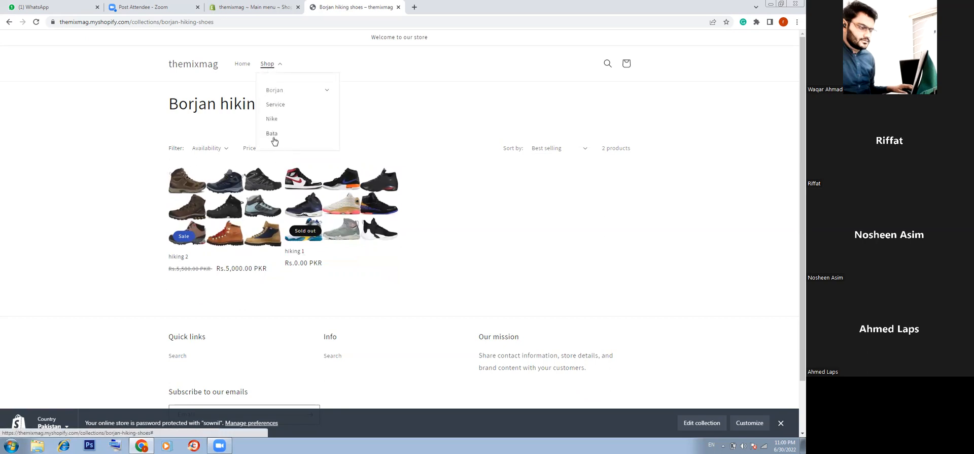
{"action": "left_click", "coordinate": [278, 91]}
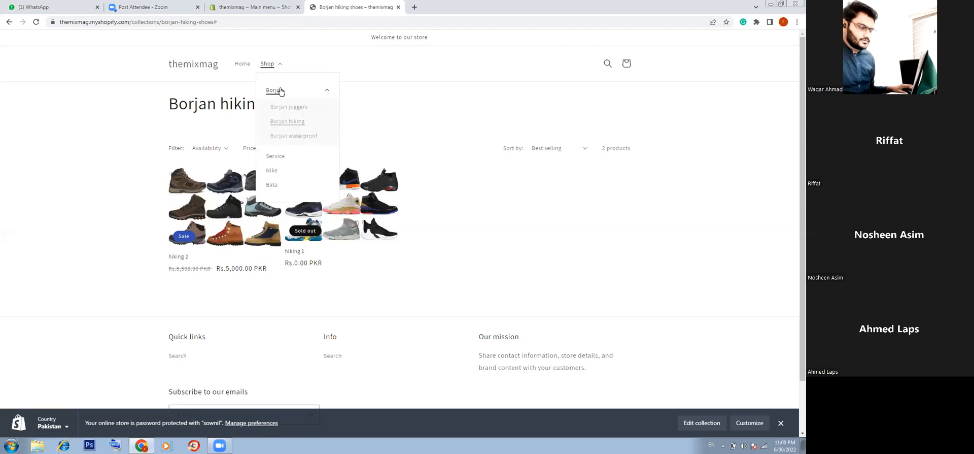
{"action": "left_click", "coordinate": [328, 91]}
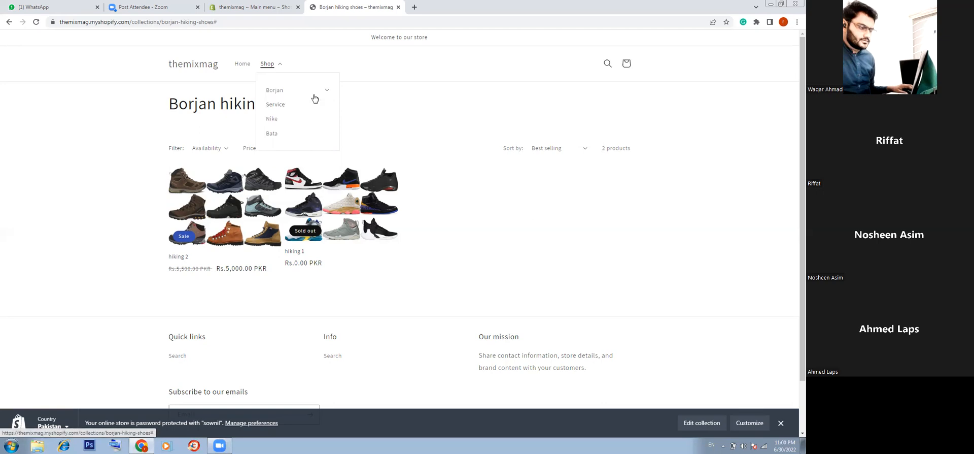
{"action": "left_click", "coordinate": [327, 95]}
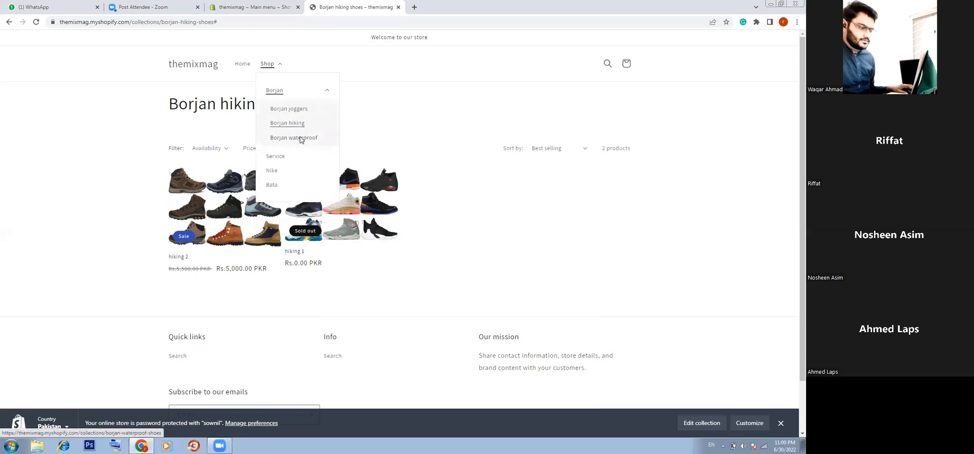
{"action": "left_click", "coordinate": [300, 138]}
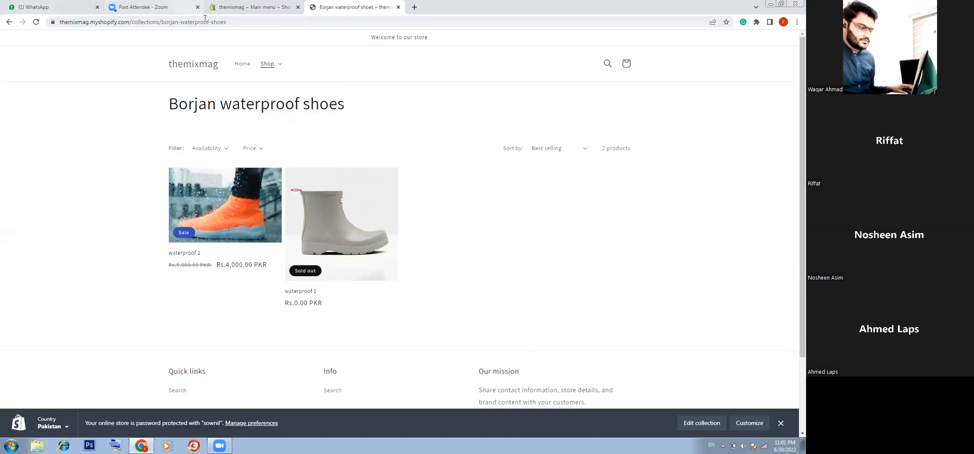
Collapse the Borjan and Shop items in the admin's Main menu editor and compare the menu structure with the storefront header
{"action": "left_click", "coordinate": [264, 7]}
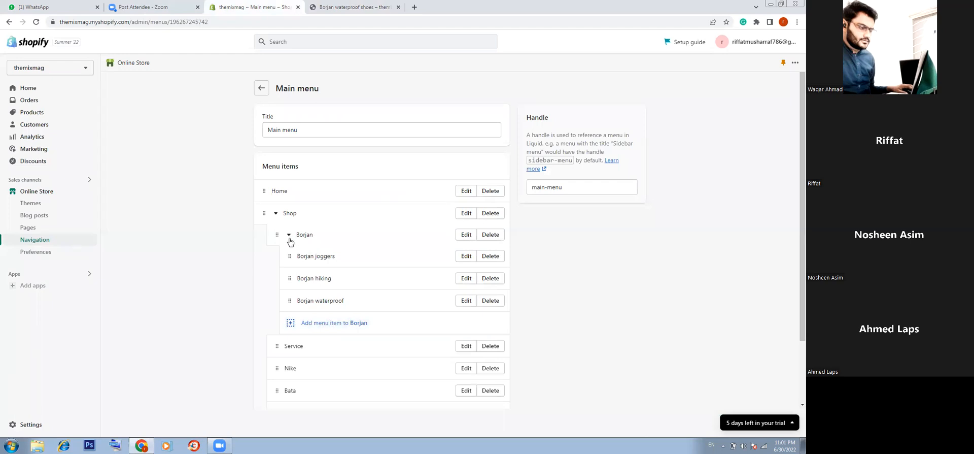
{"action": "left_click", "coordinate": [288, 235]}
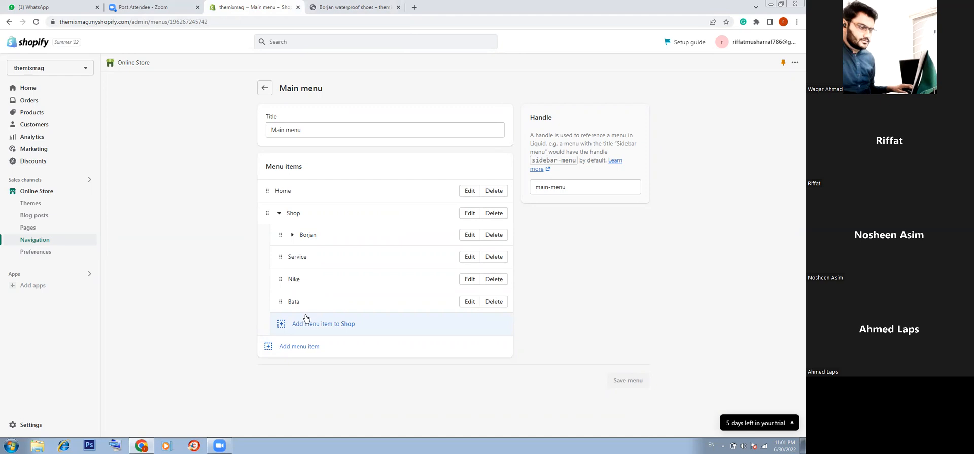
{"action": "left_click", "coordinate": [278, 213]}
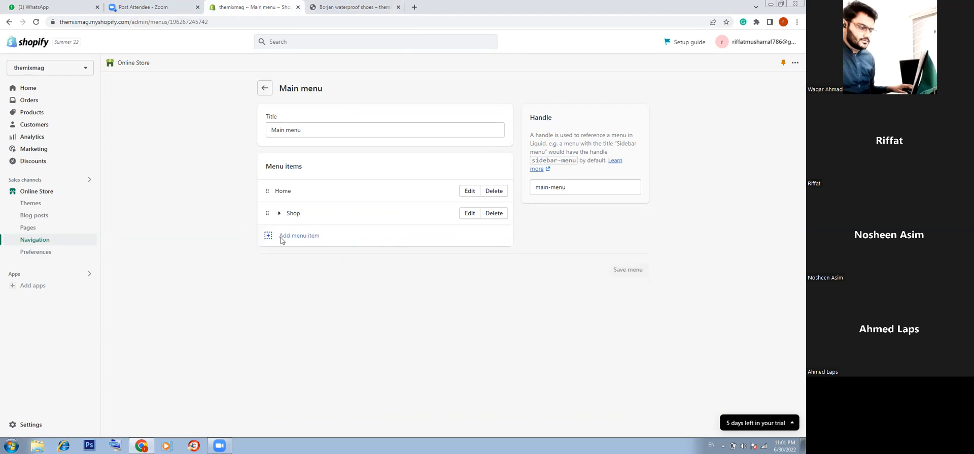
{"action": "left_click", "coordinate": [350, 9]}
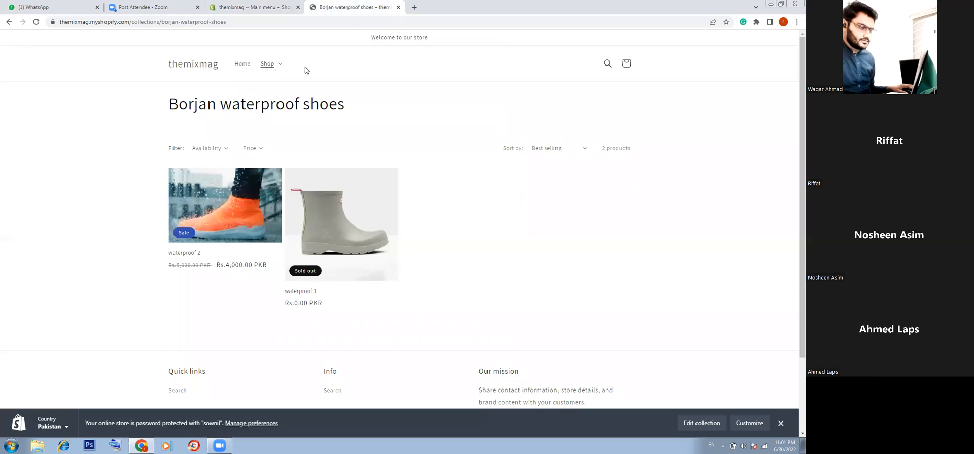
{"action": "left_click", "coordinate": [254, 9]}
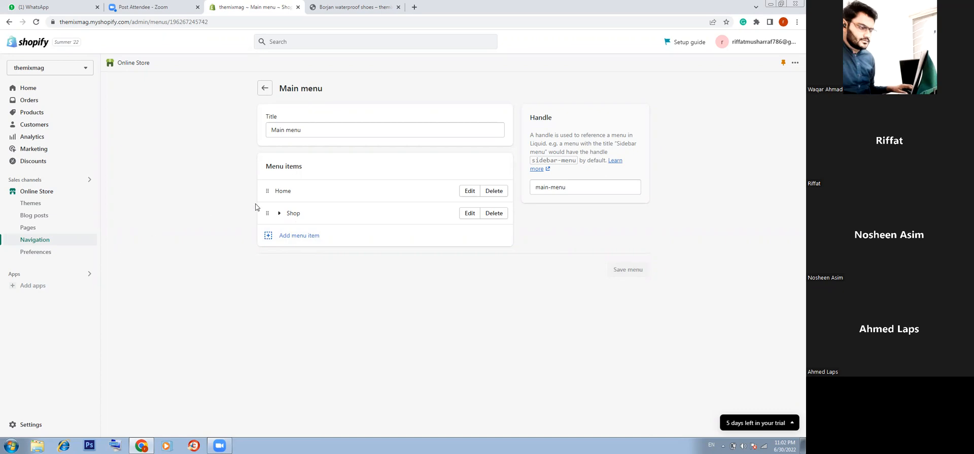
Remove the Shop item and all its nested items from the Main menu, and save the menu
{"action": "left_click", "coordinate": [279, 212]}
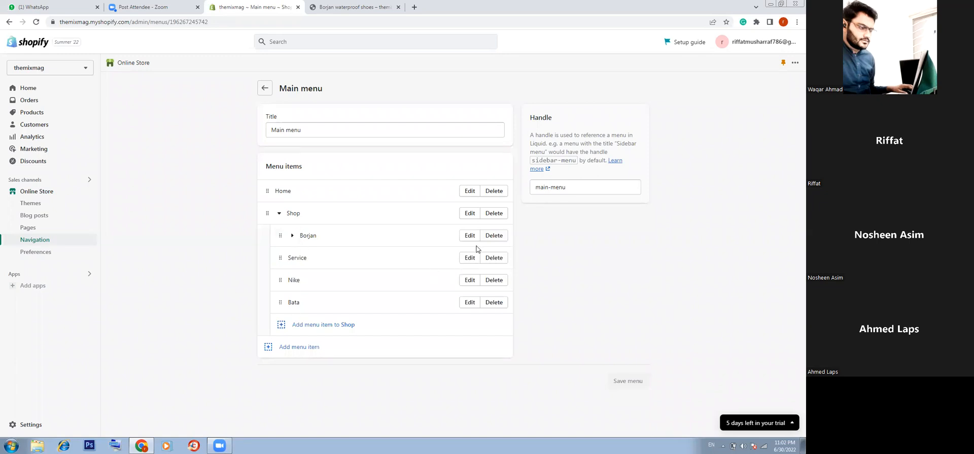
{"action": "left_click", "coordinate": [494, 214]}
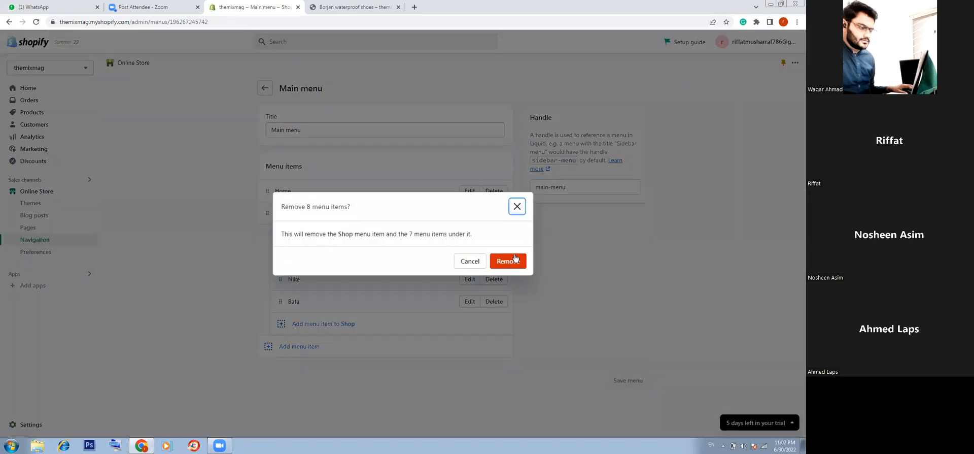
{"action": "left_click", "coordinate": [512, 259]}
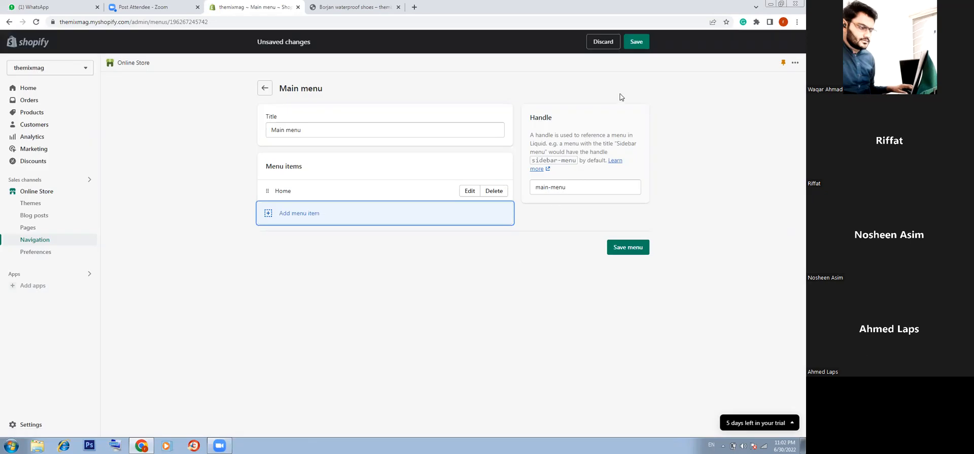
{"action": "left_click", "coordinate": [634, 43]}
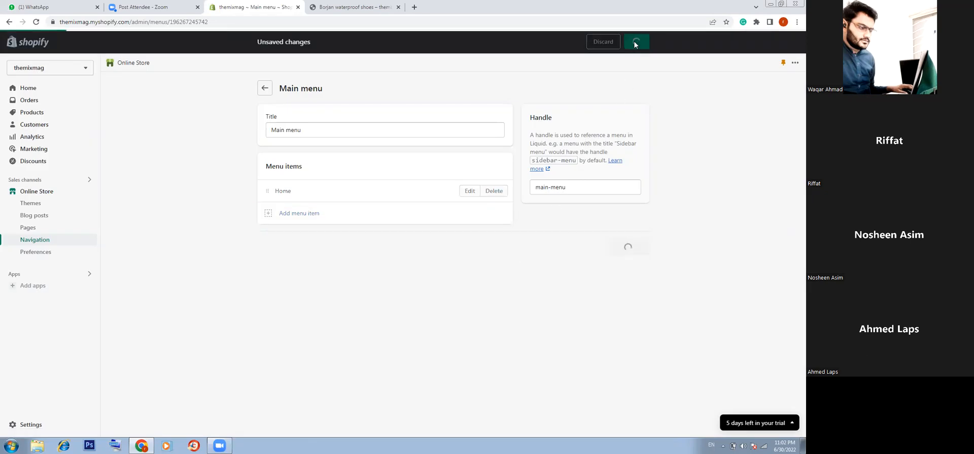